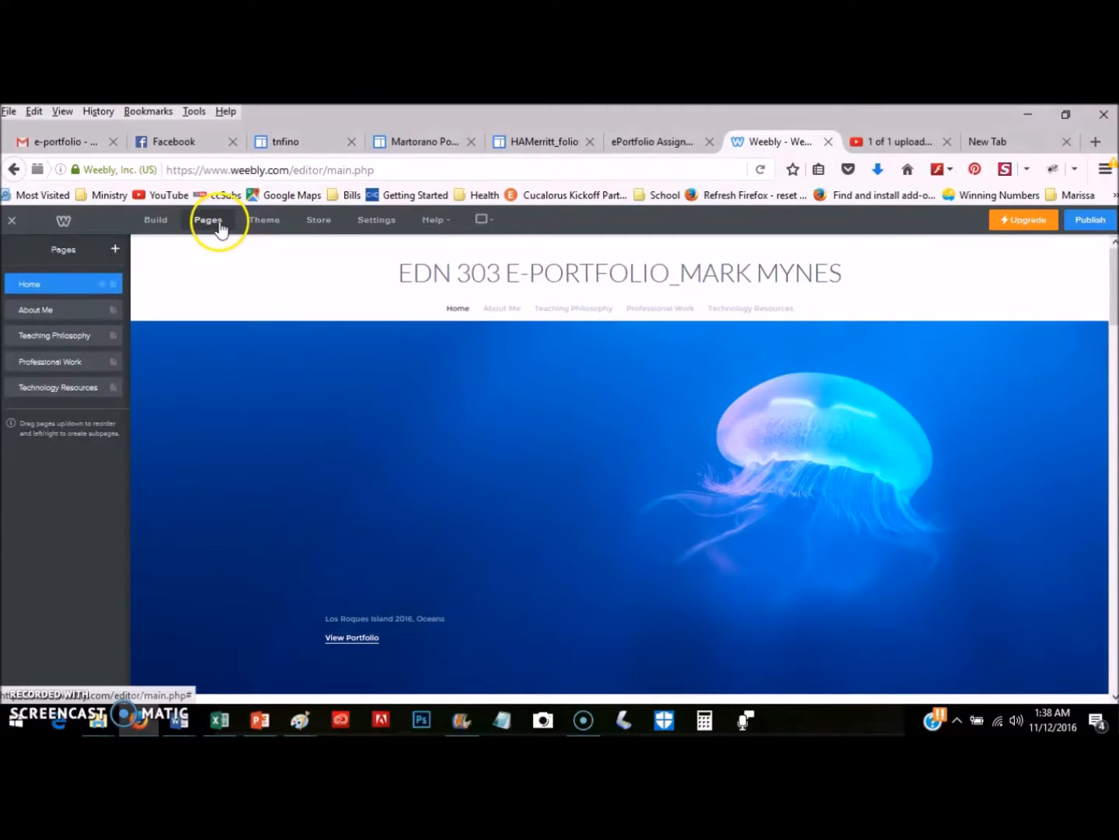
From the Theme settings, open Change Fonts and scan the Design Options list of text elements.
left_click(263, 224)
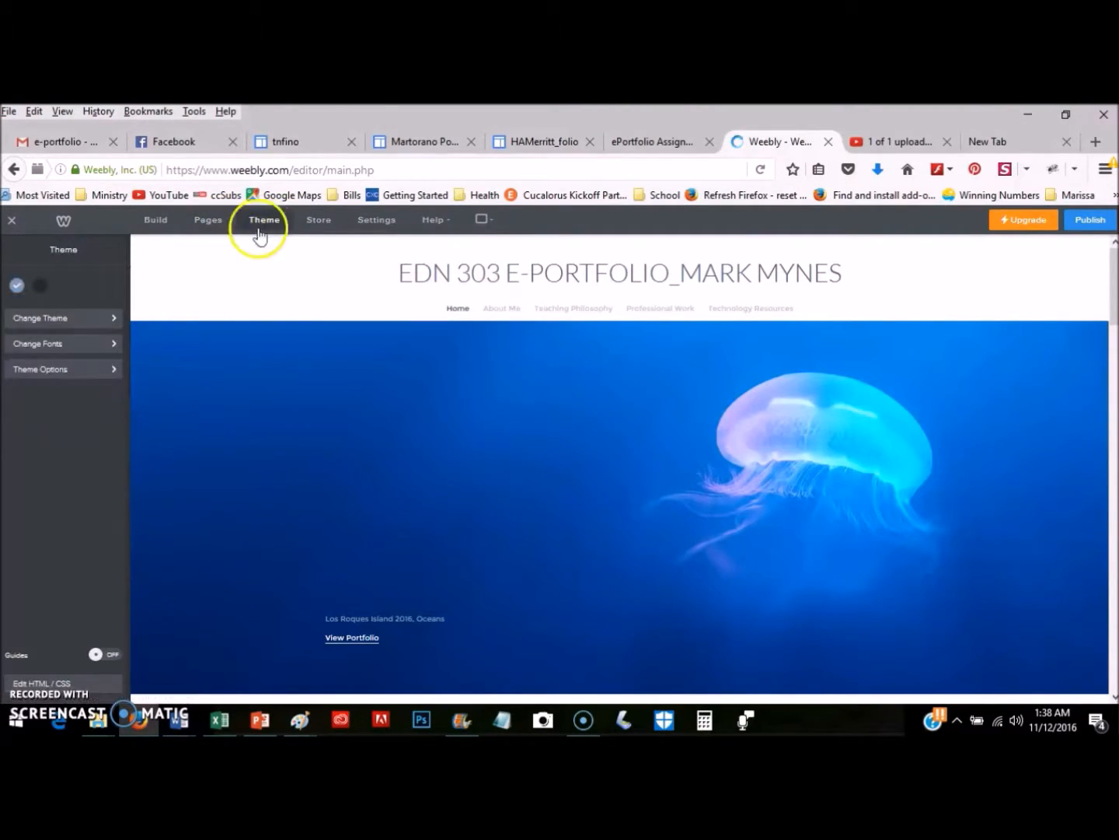
left_click(116, 345)
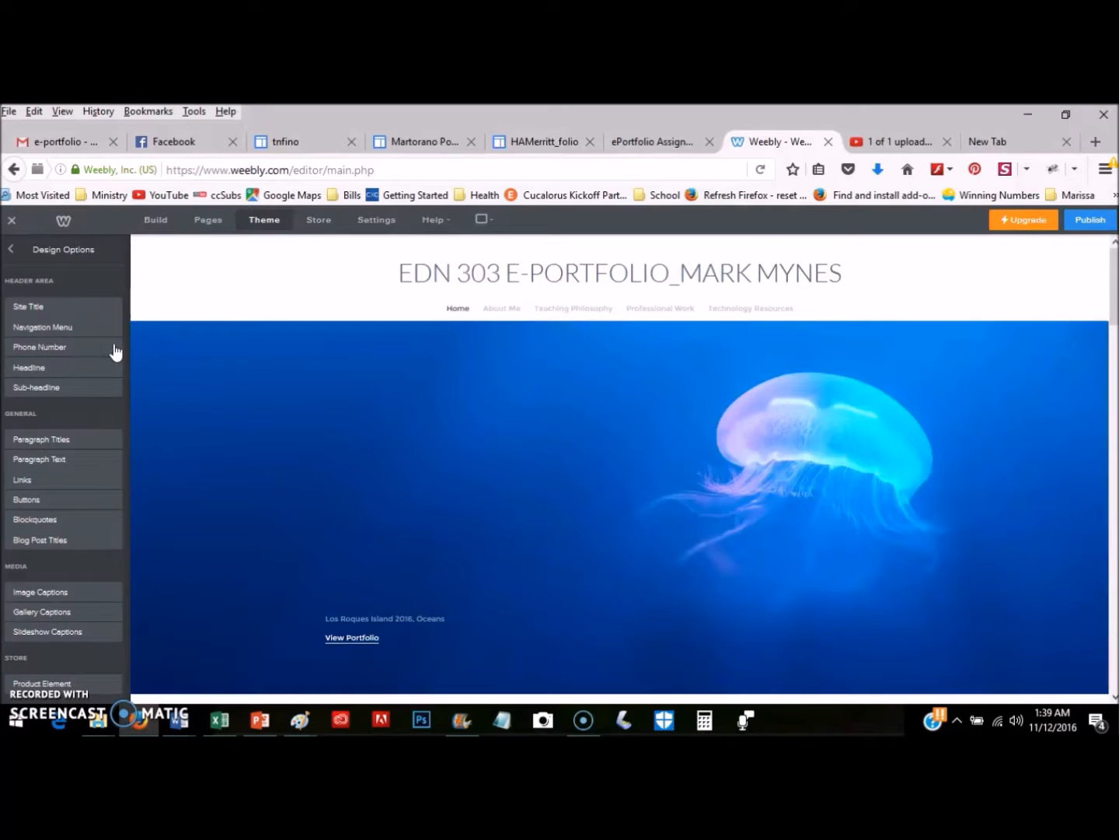
left_click(324, 326)
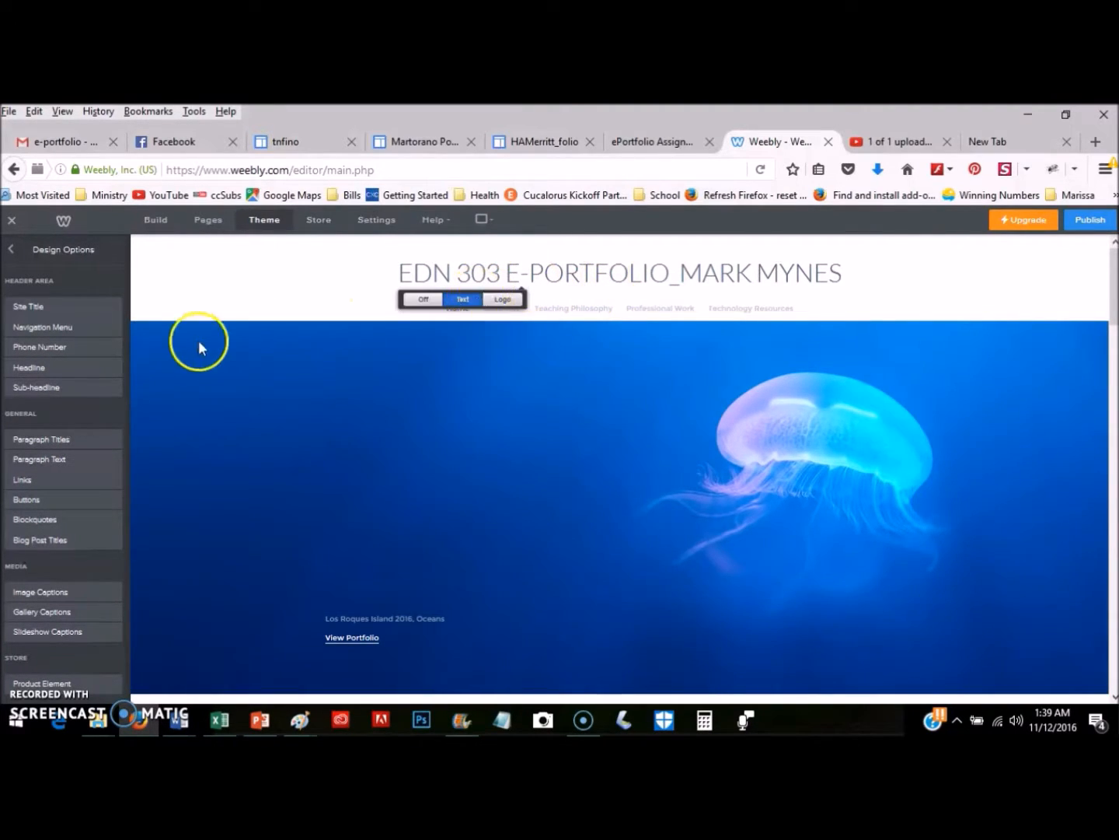
scroll(56, 397, "down", 3)
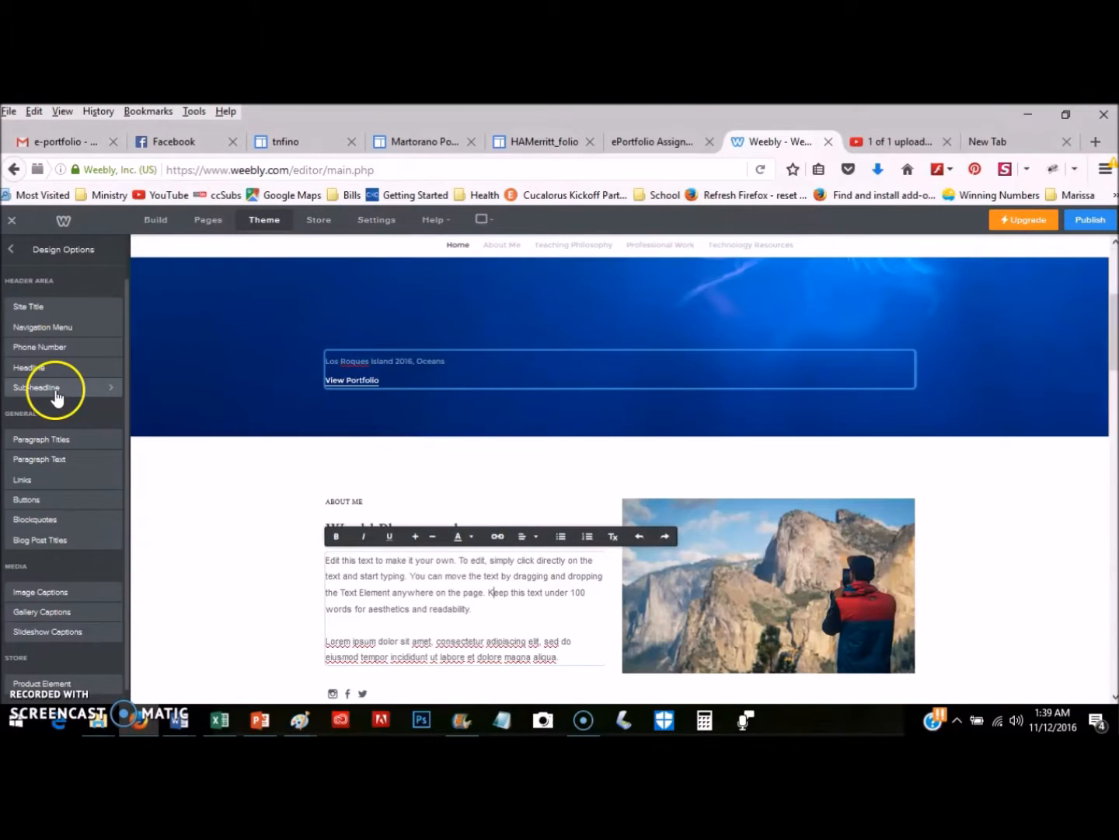
scroll(232, 501, "up", 1)
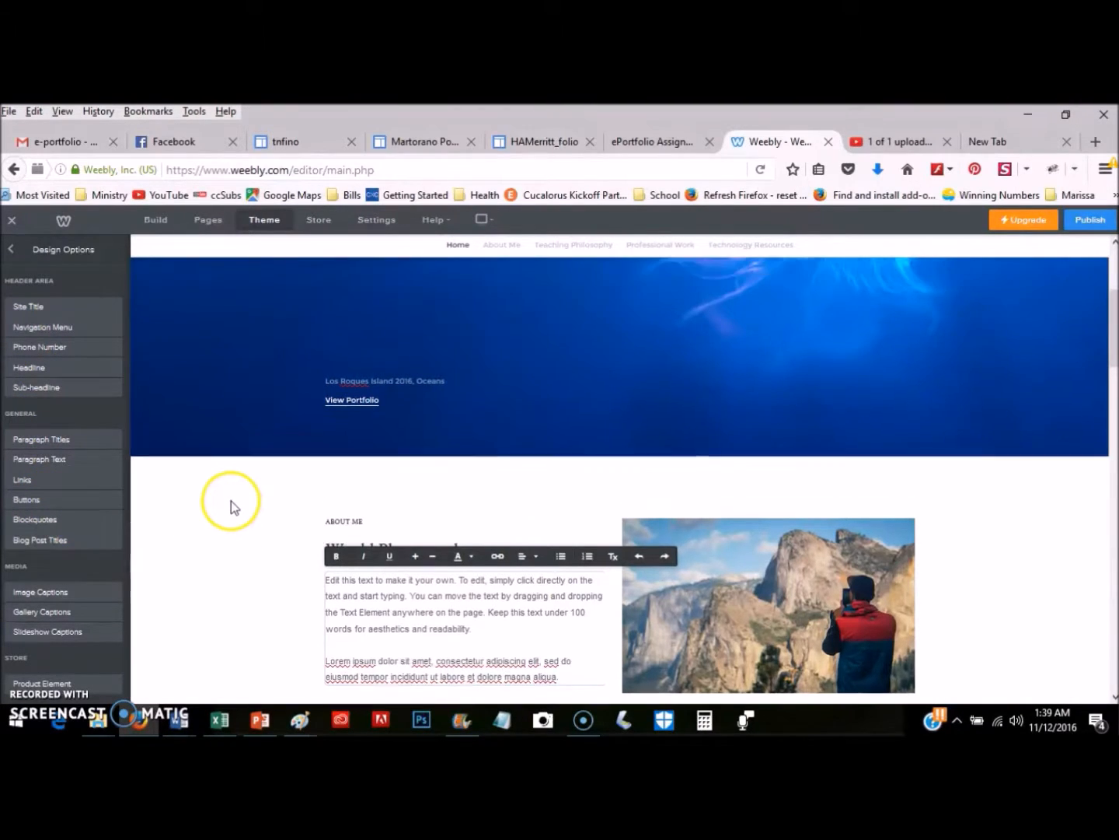
scroll(230, 501, "up", 2)
scroll(444, 303, "up", 1)
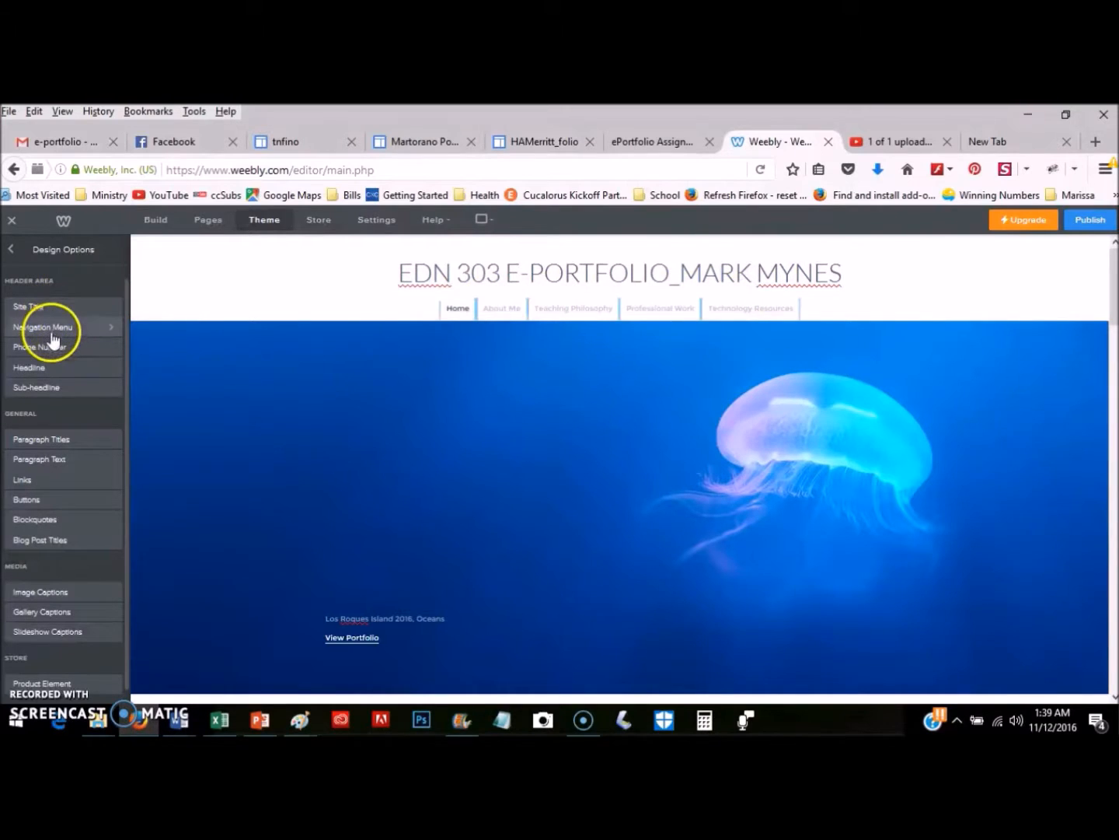
Change the Navigation Menu font to Oxygen, after briefly trying Folks Light.
left_click(112, 332)
left_click(112, 331)
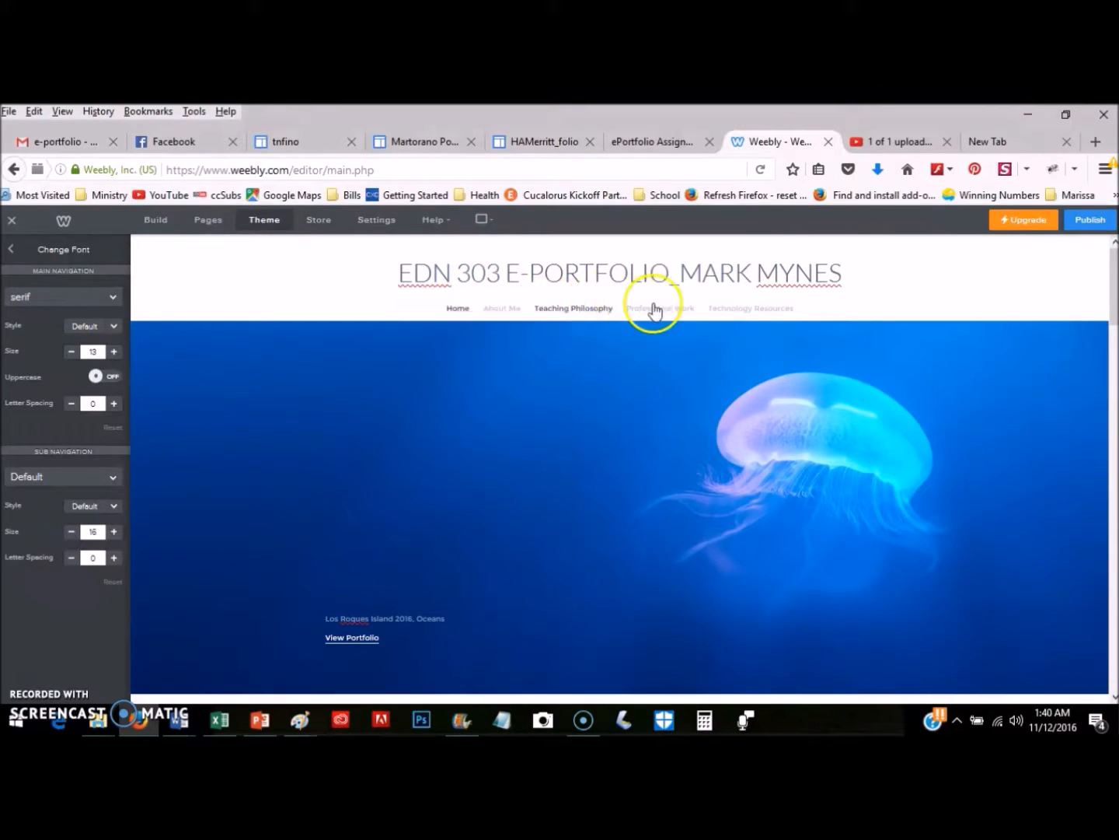
left_click(113, 299)
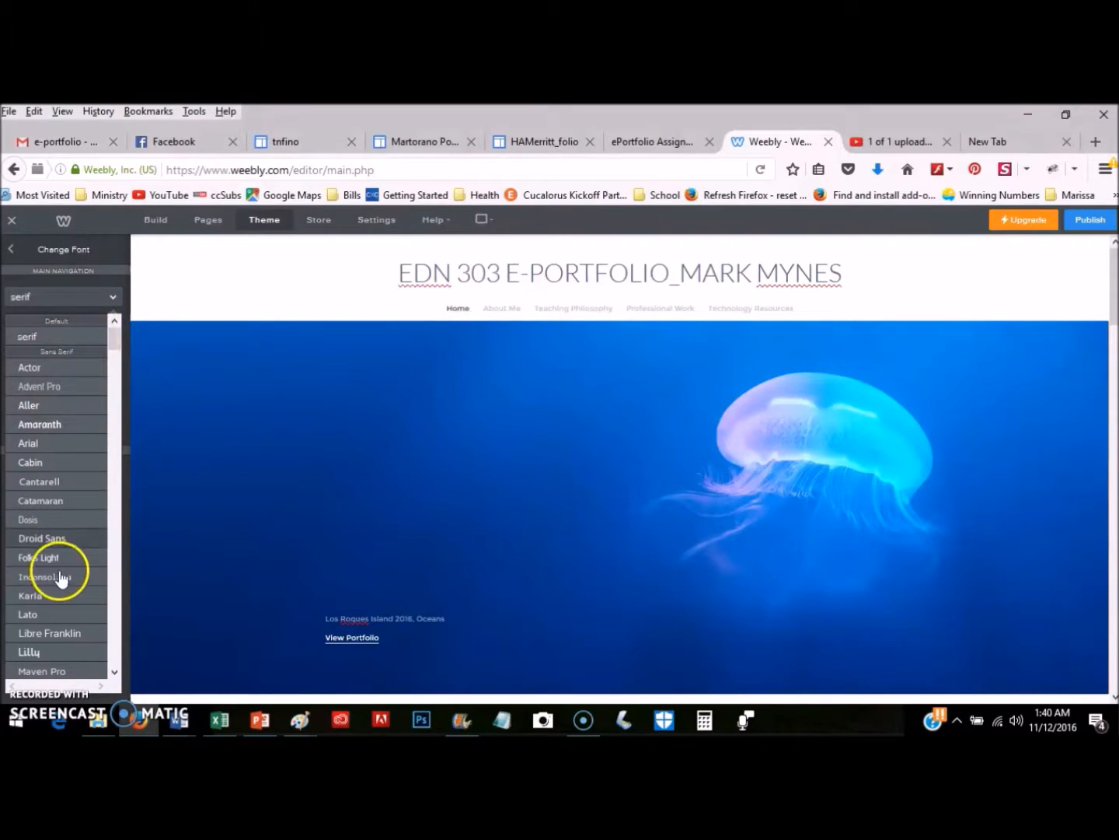
scroll(59, 568, "down", 4)
scroll(60, 543, "down", 12)
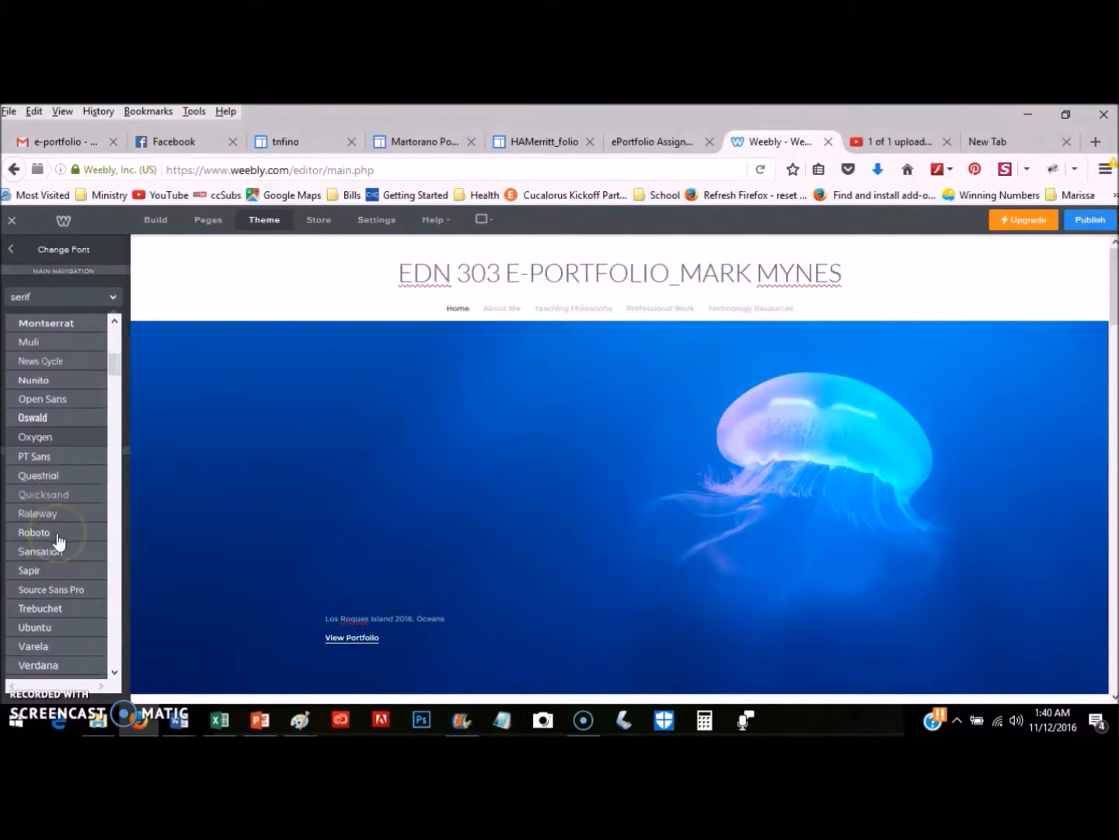
scroll(25, 537, "down", 6)
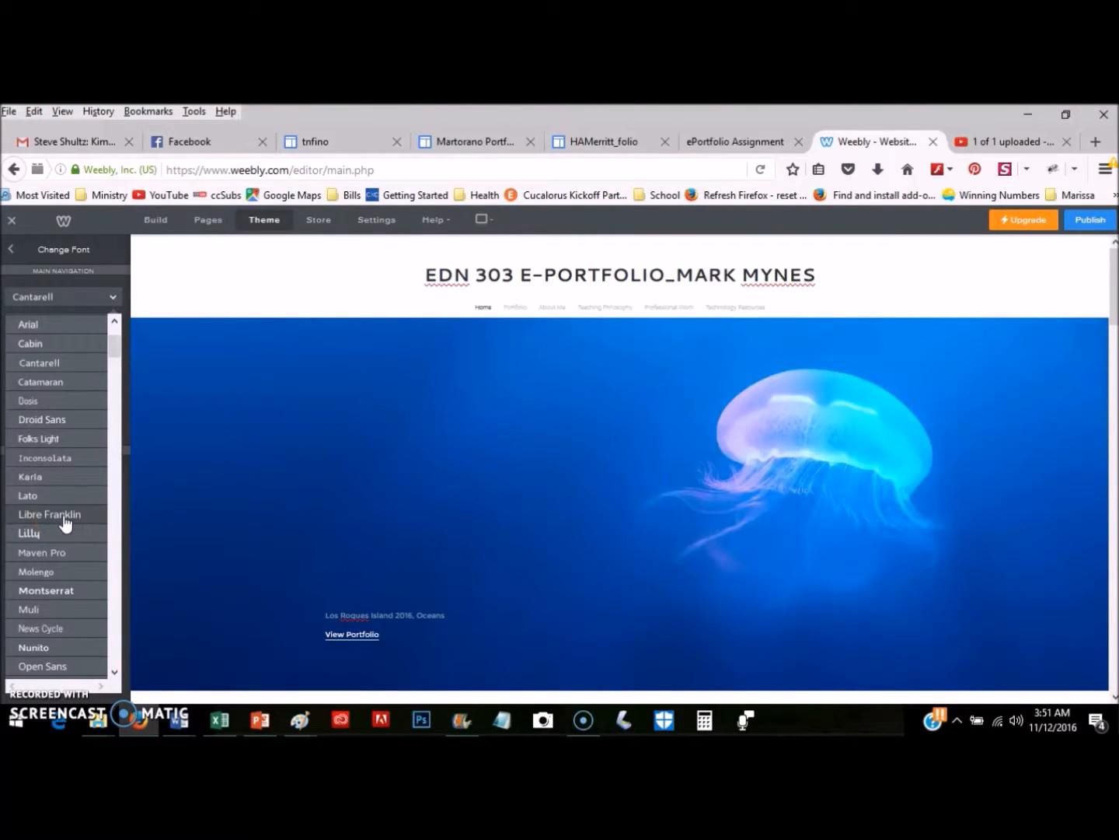
left_click(73, 447)
scroll(74, 452, "down", 5)
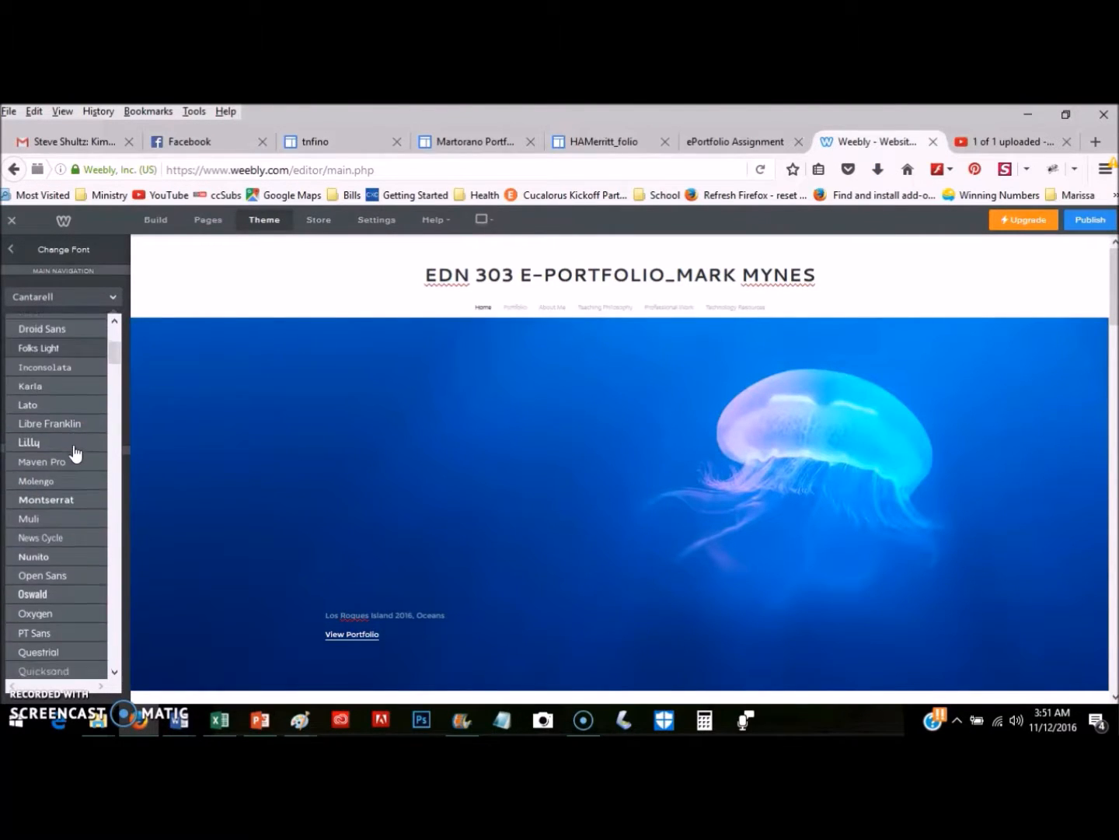
left_click(64, 498)
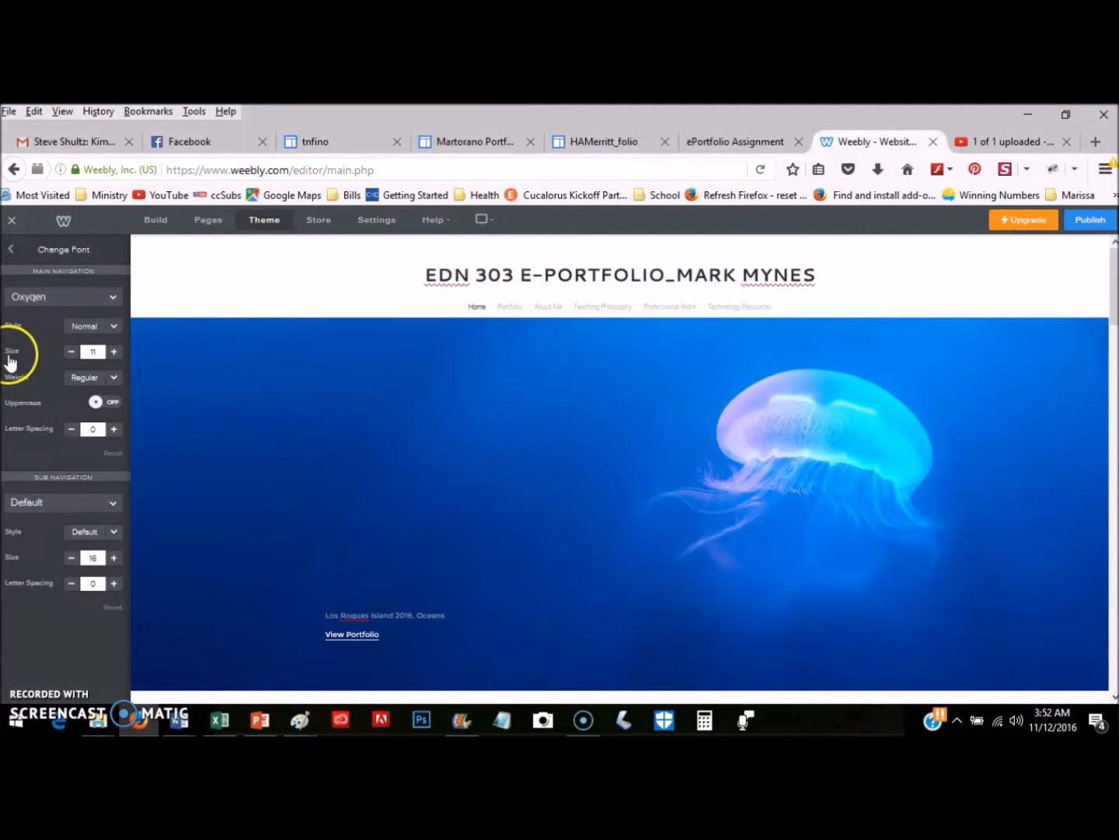
Increase the navigation menu font size step by step up to 17.
left_click(114, 352)
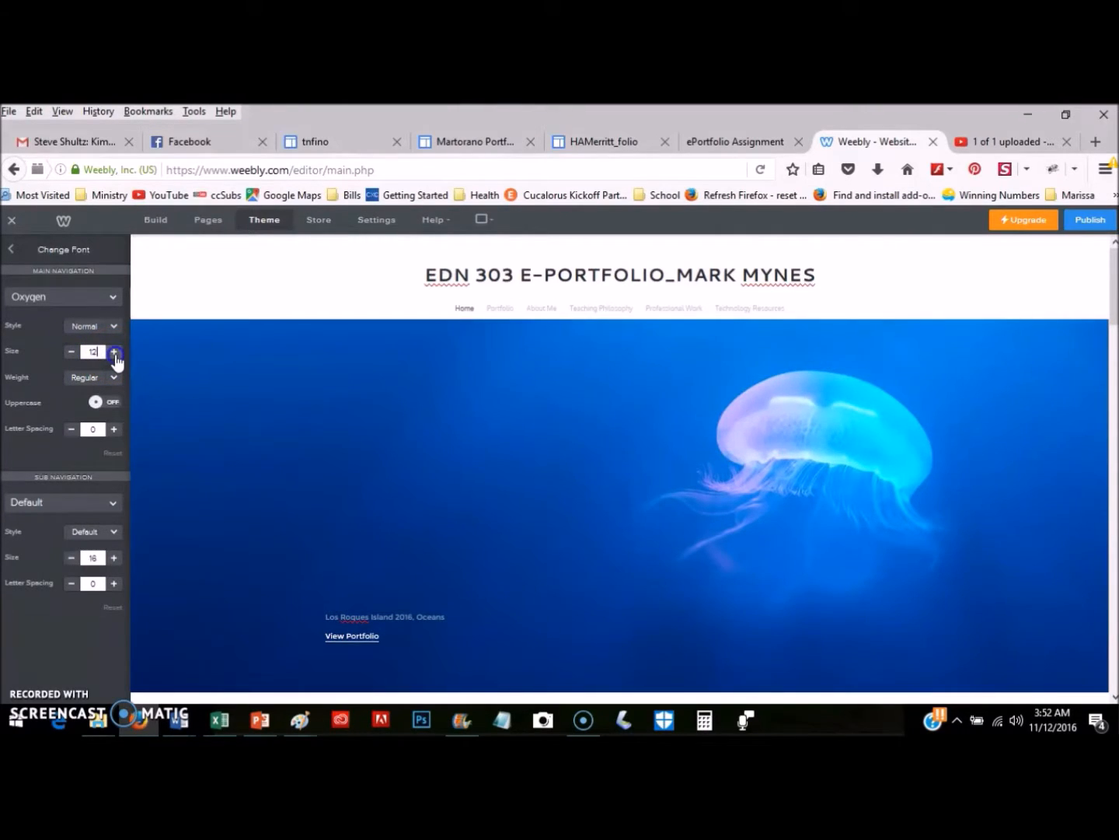
left_click(115, 352)
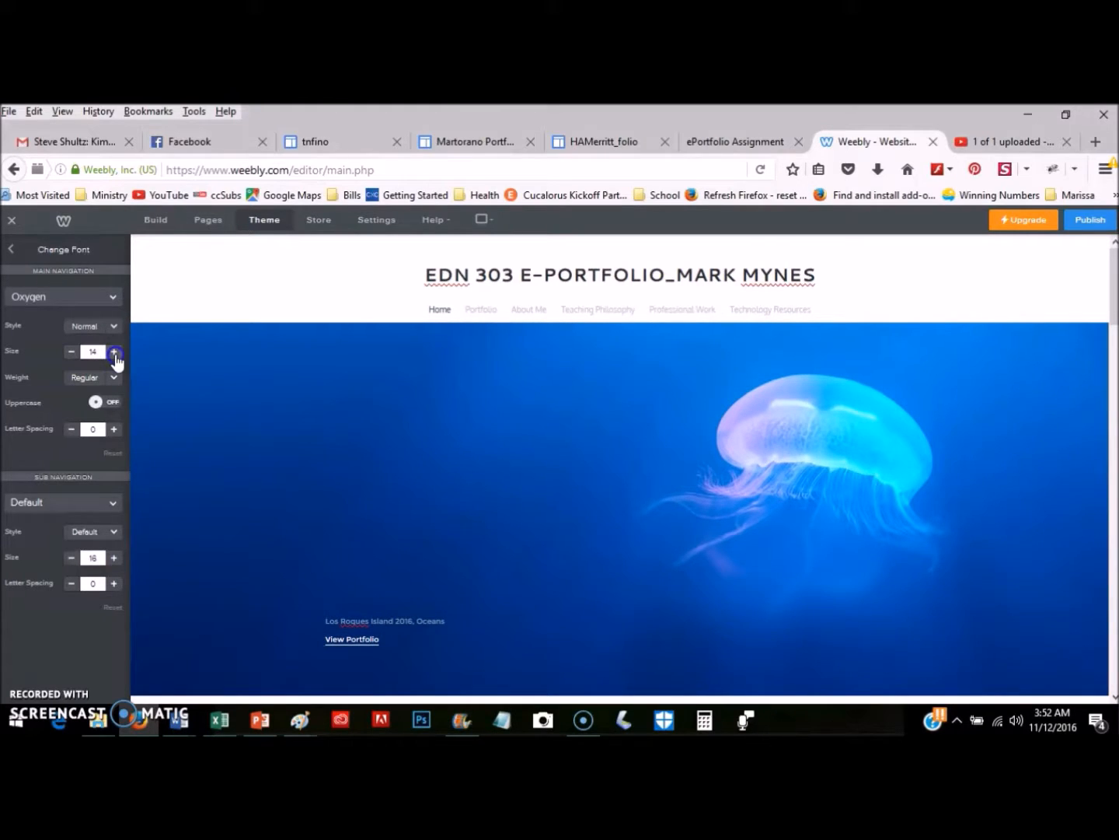
left_click(114, 353)
left_click(115, 353)
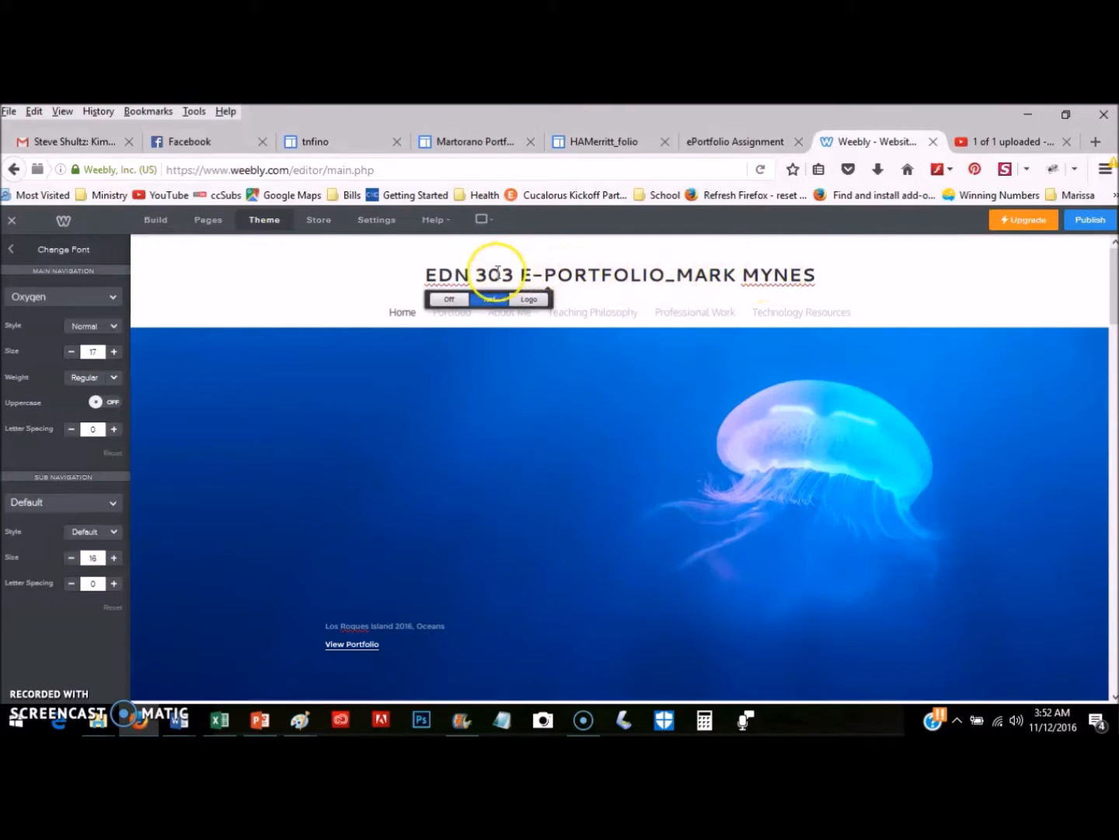
Give the Catamaran size-32 site title a blue colour and Bold weight.
left_click(11, 251)
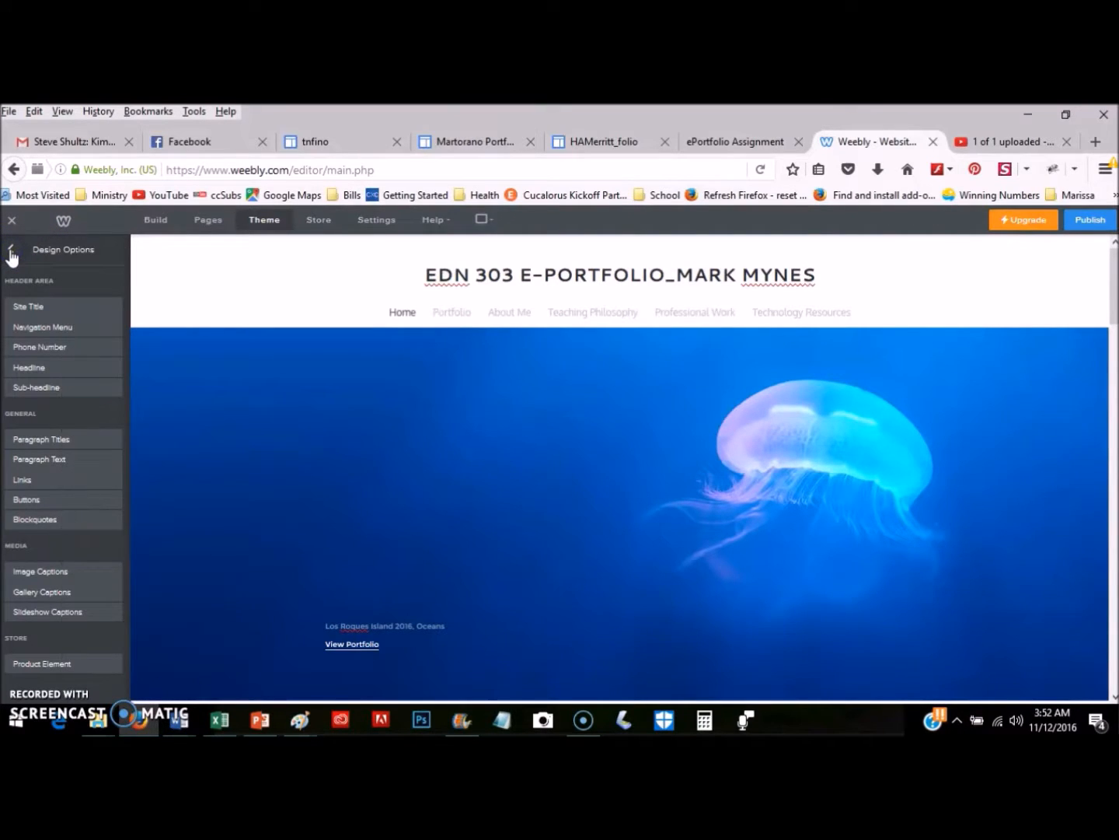
left_click(113, 311)
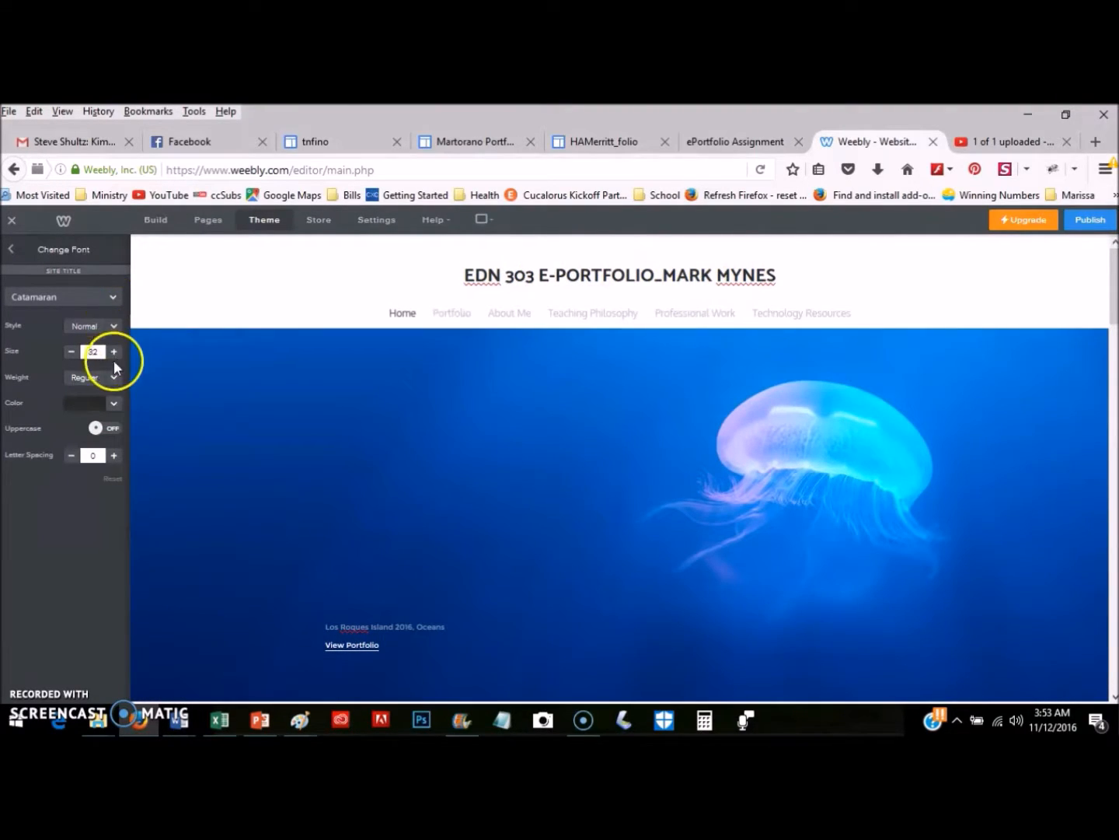
left_click(115, 403)
left_click(116, 412)
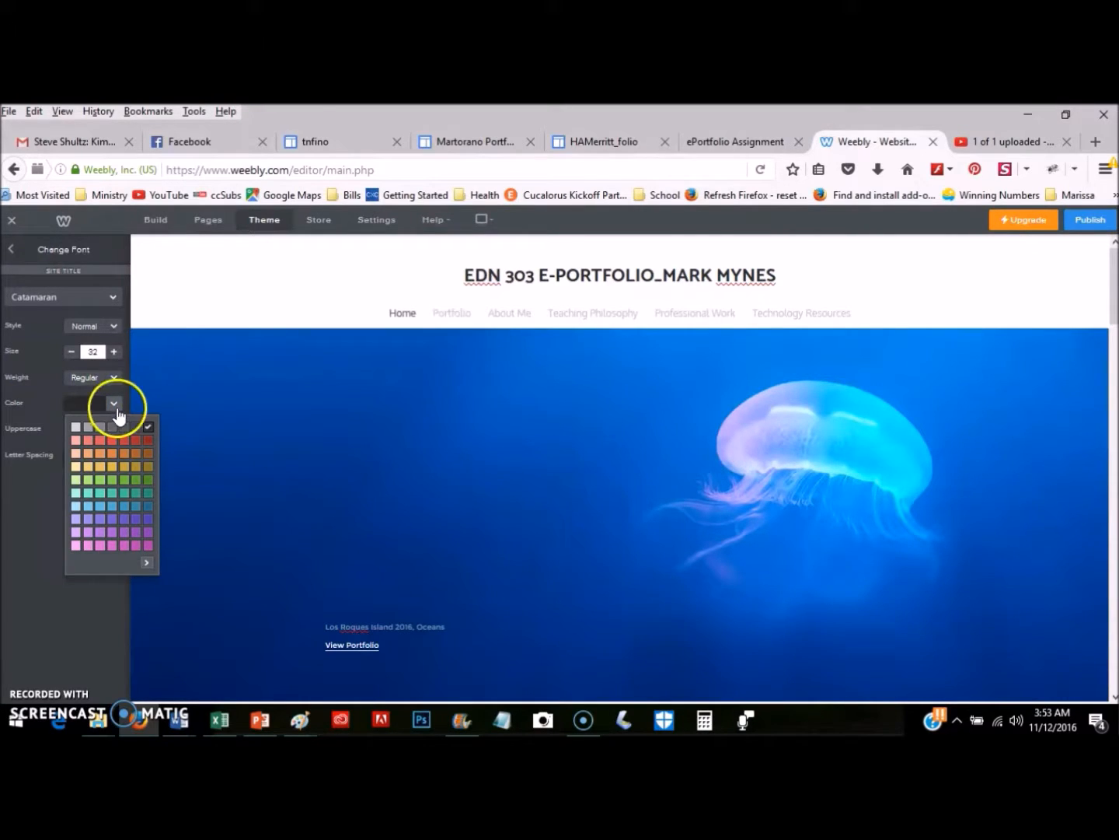
left_click(147, 519)
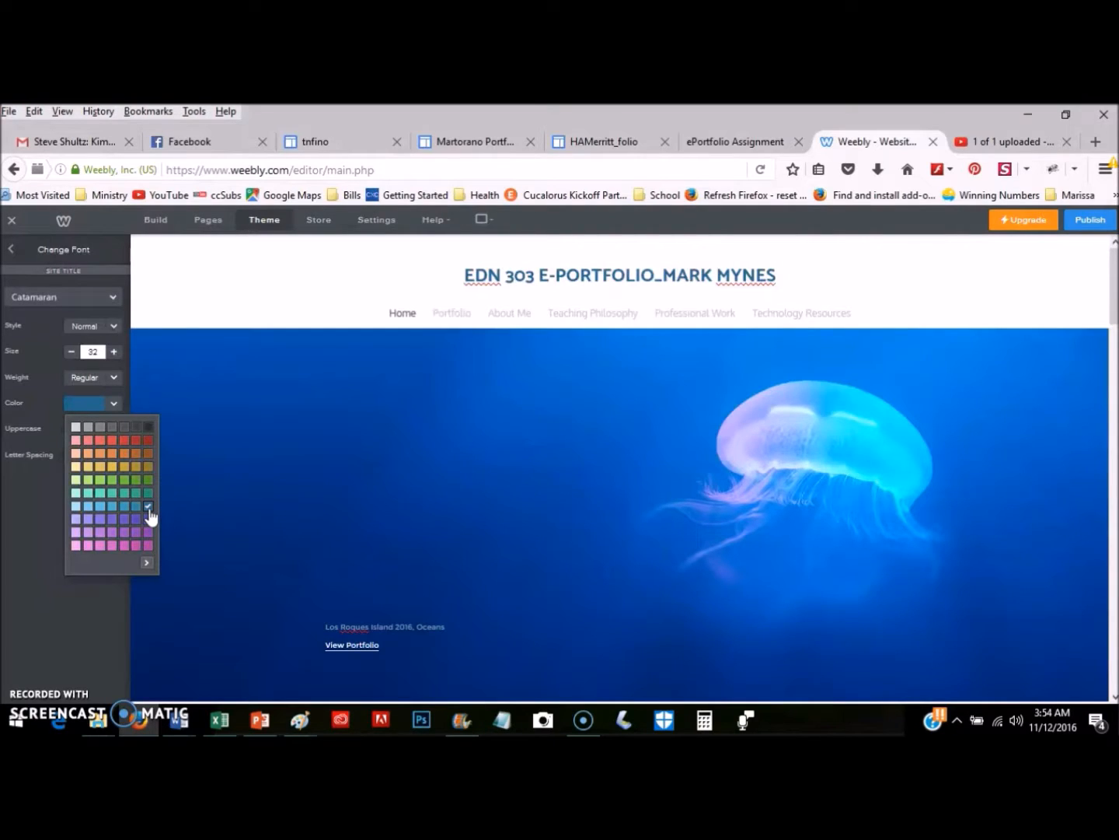
left_click(17, 401)
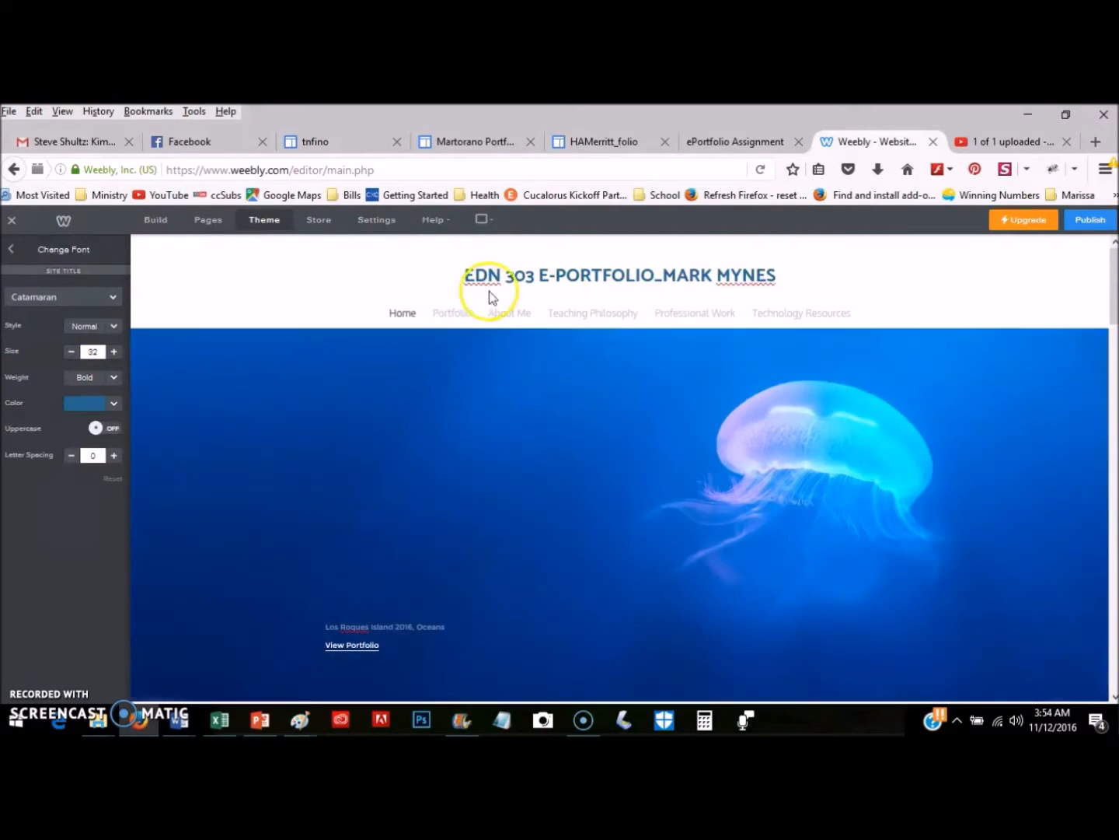
left_click(479, 279)
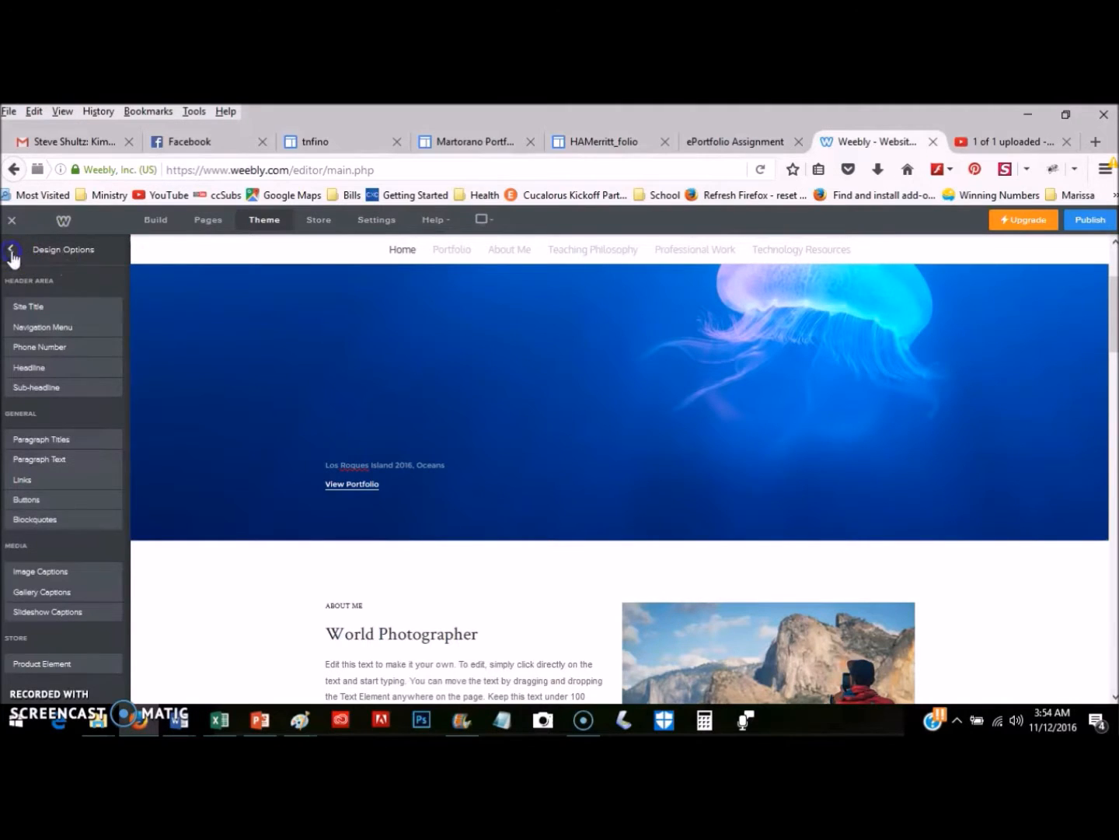
Switch the site title from Text to Logo to bring up the logo image upload window.
left_click(11, 252)
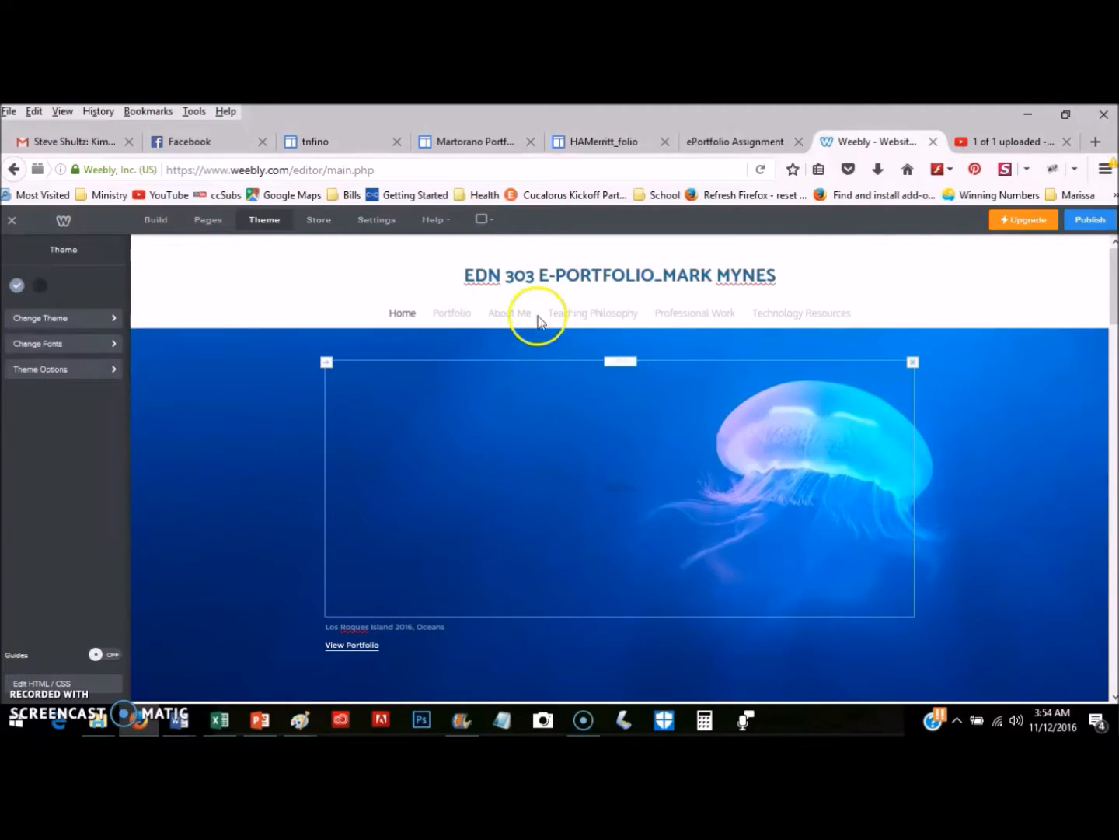
mouse_move(576, 278)
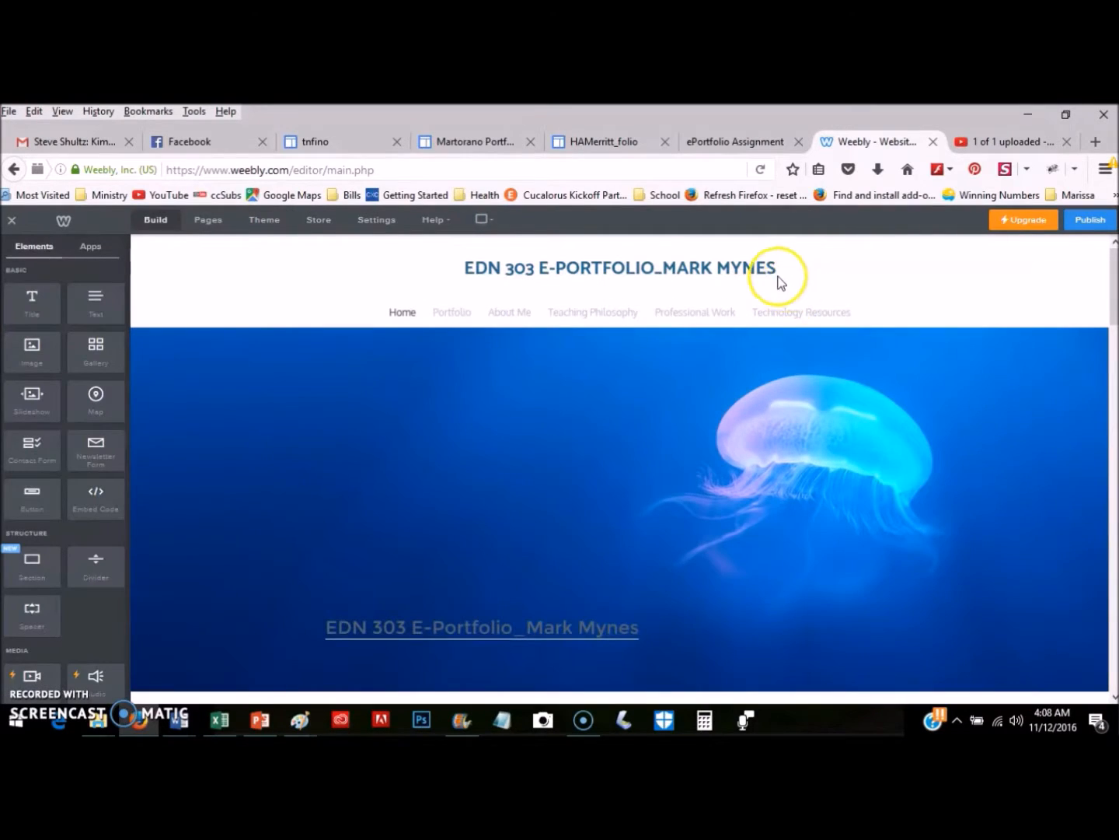
mouse_move(661, 290)
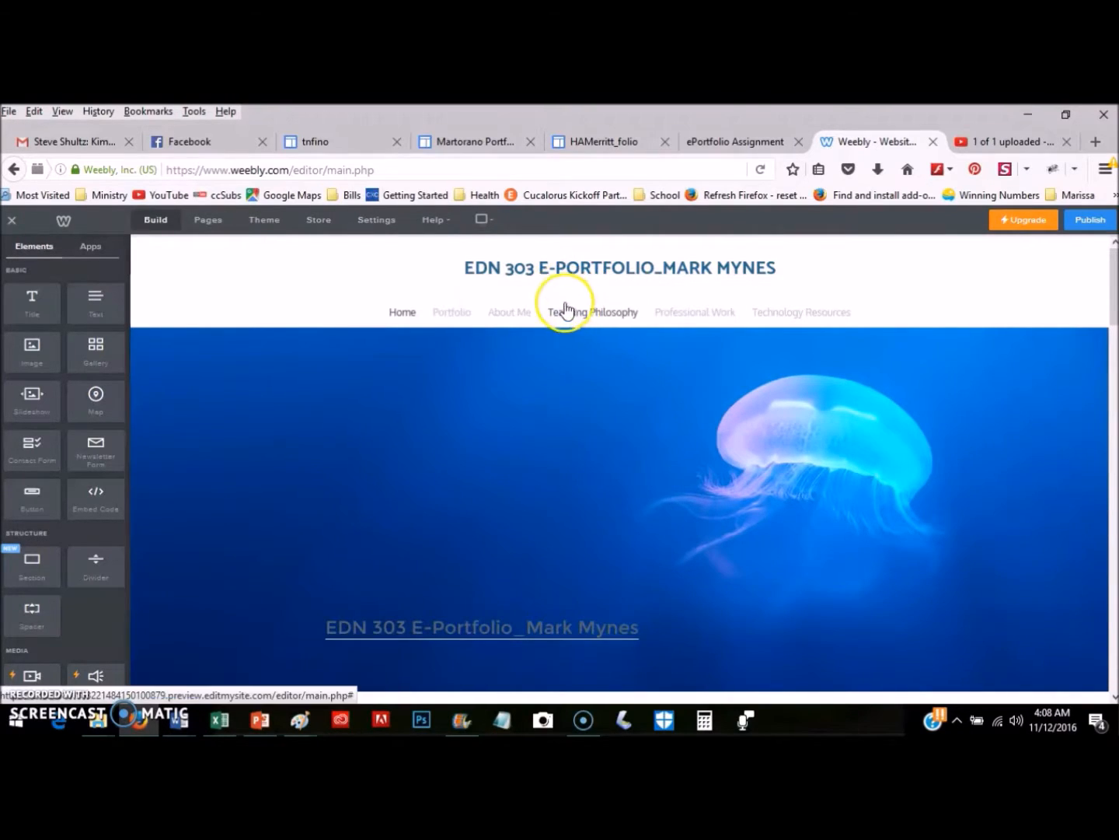
left_click(594, 265)
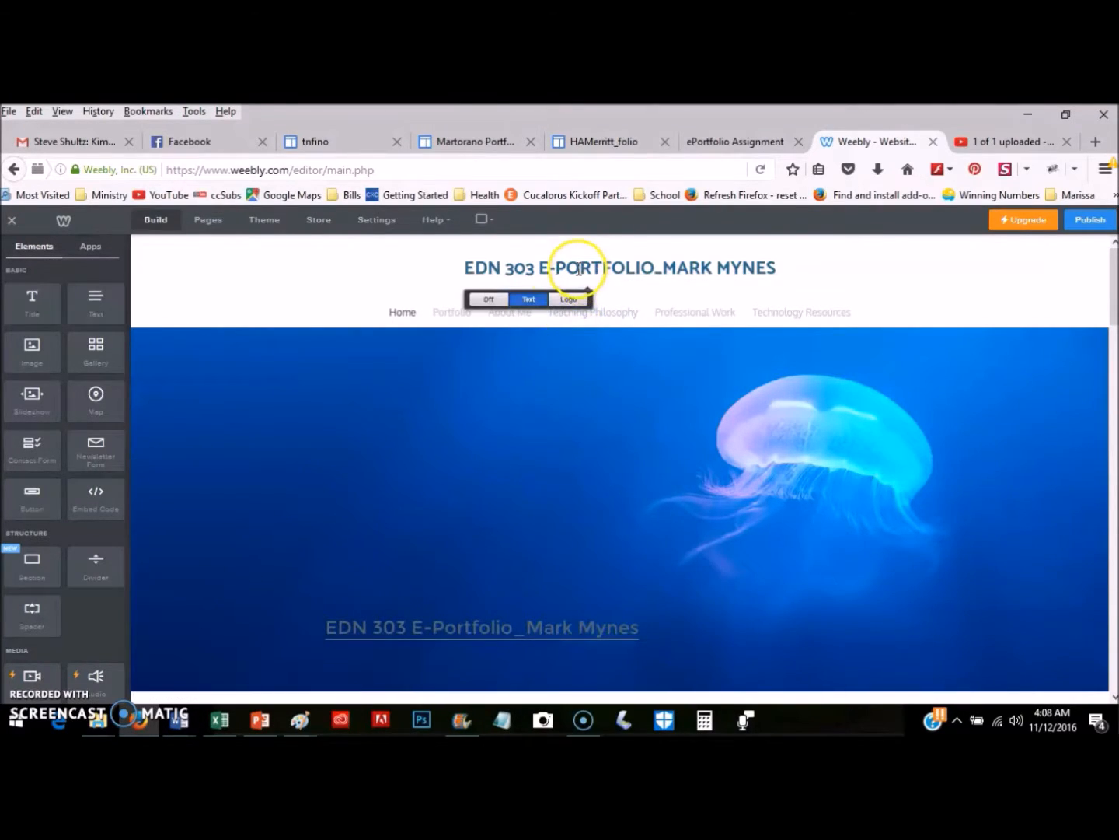
left_click(566, 303)
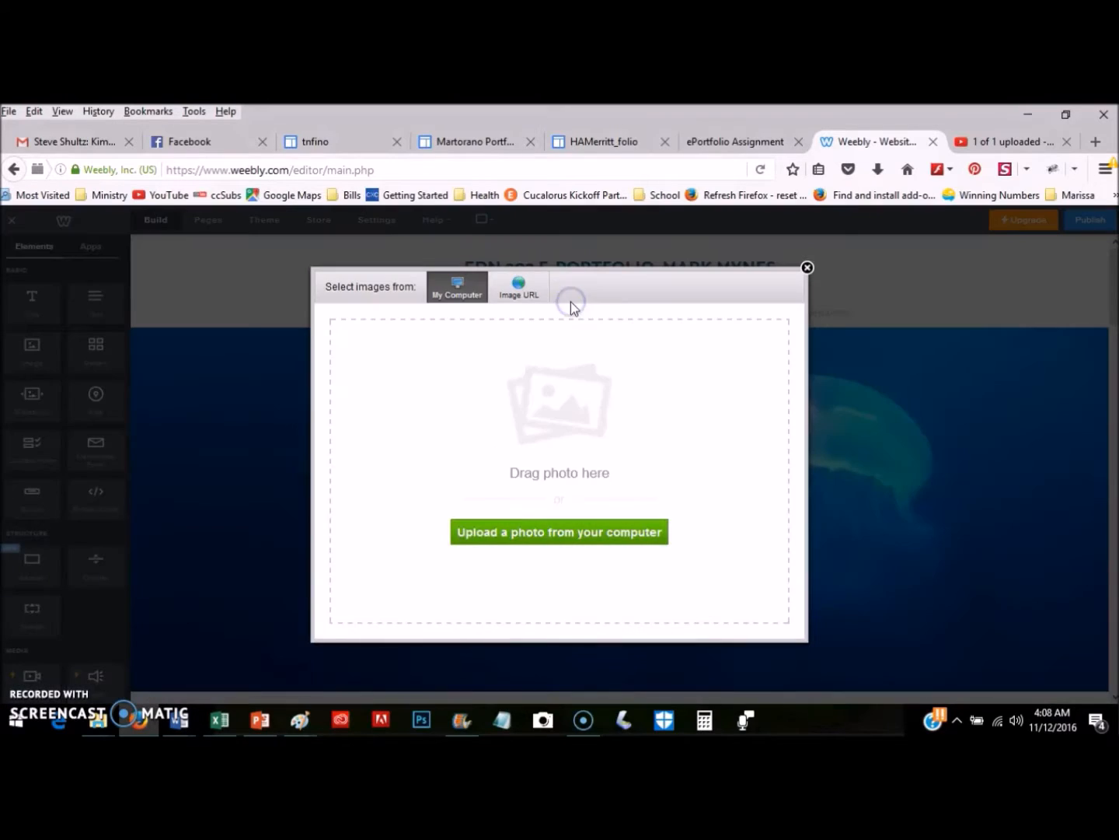
Upload the Logo file from the Web Portfolio_EDN 303 folder as the header logo.
left_click(553, 553)
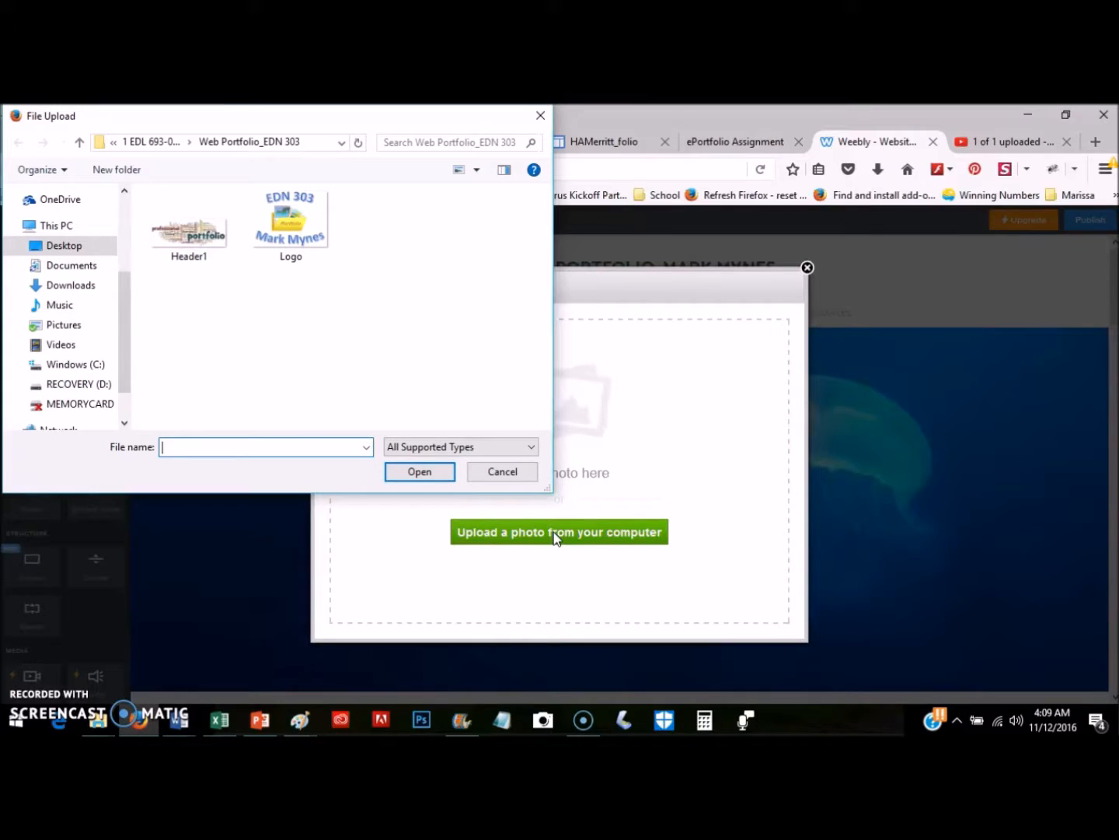
left_click(284, 225)
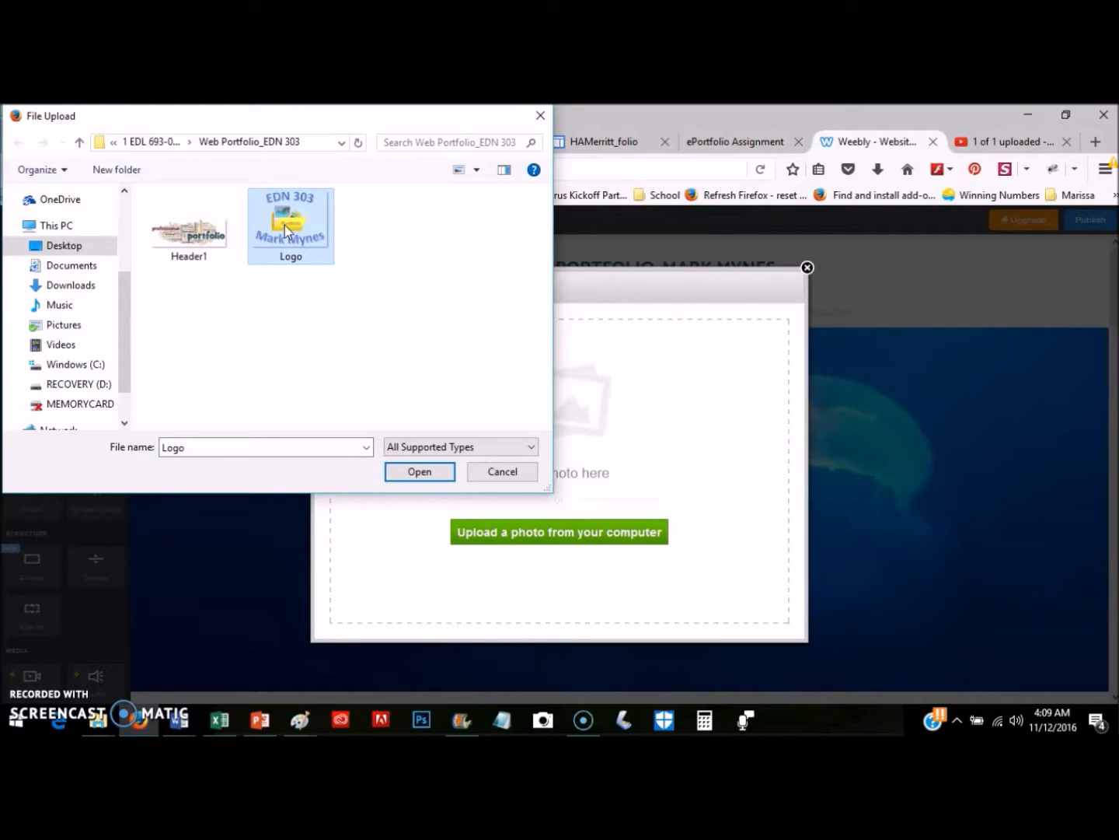
left_click(411, 472)
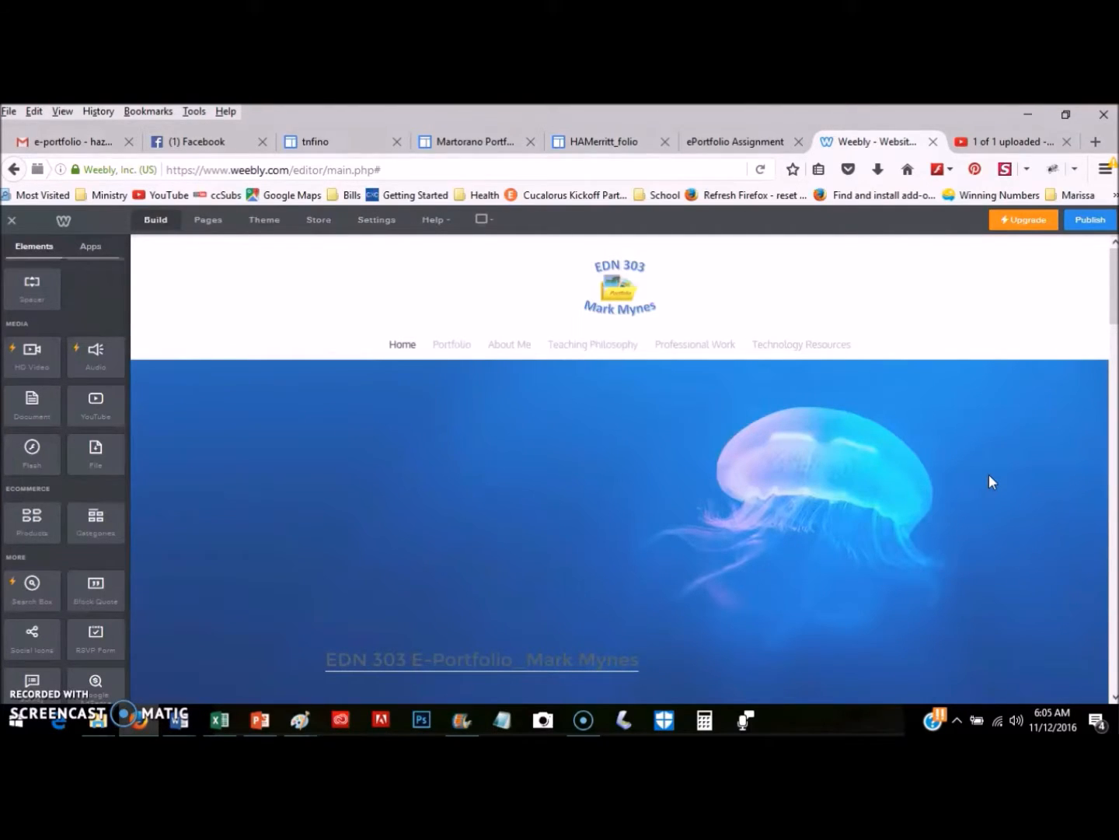
Check the new EDN 303 logo header on the Home page, then go to the empty About Me page.
scroll(989, 473, "down", 5)
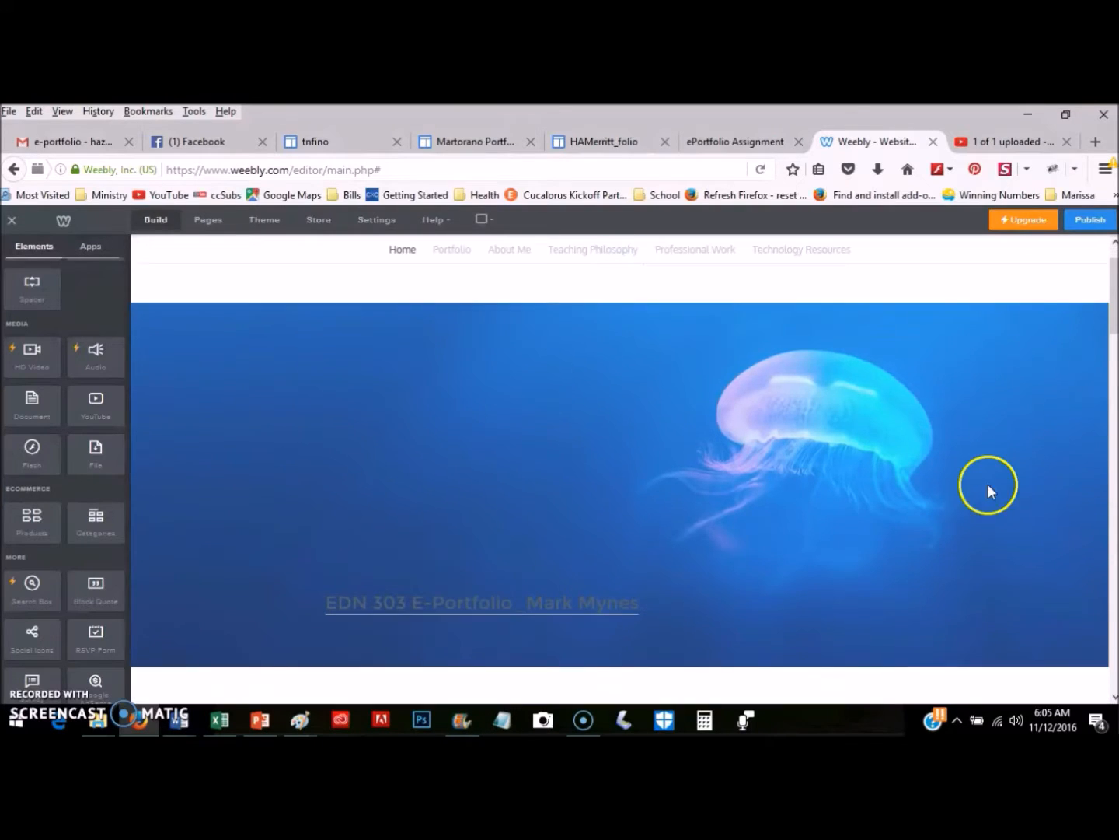
scroll(925, 557, "up", 5)
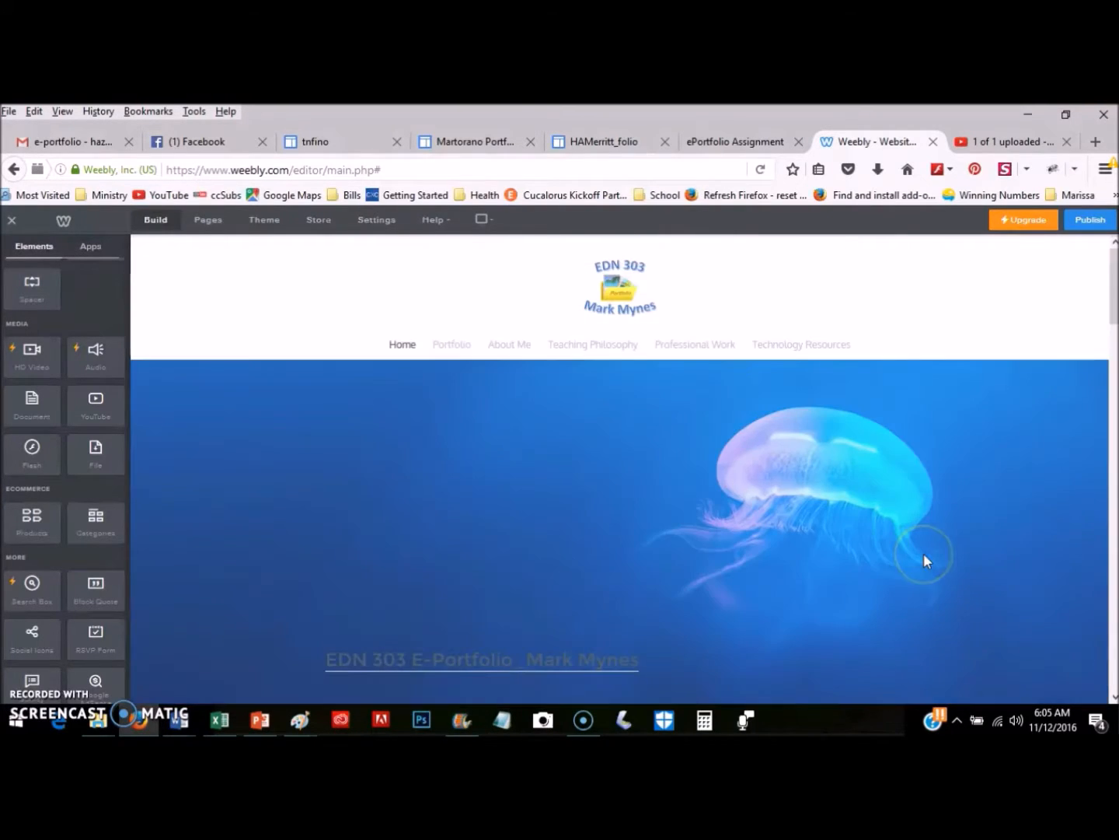
scroll(949, 478, "down", 4)
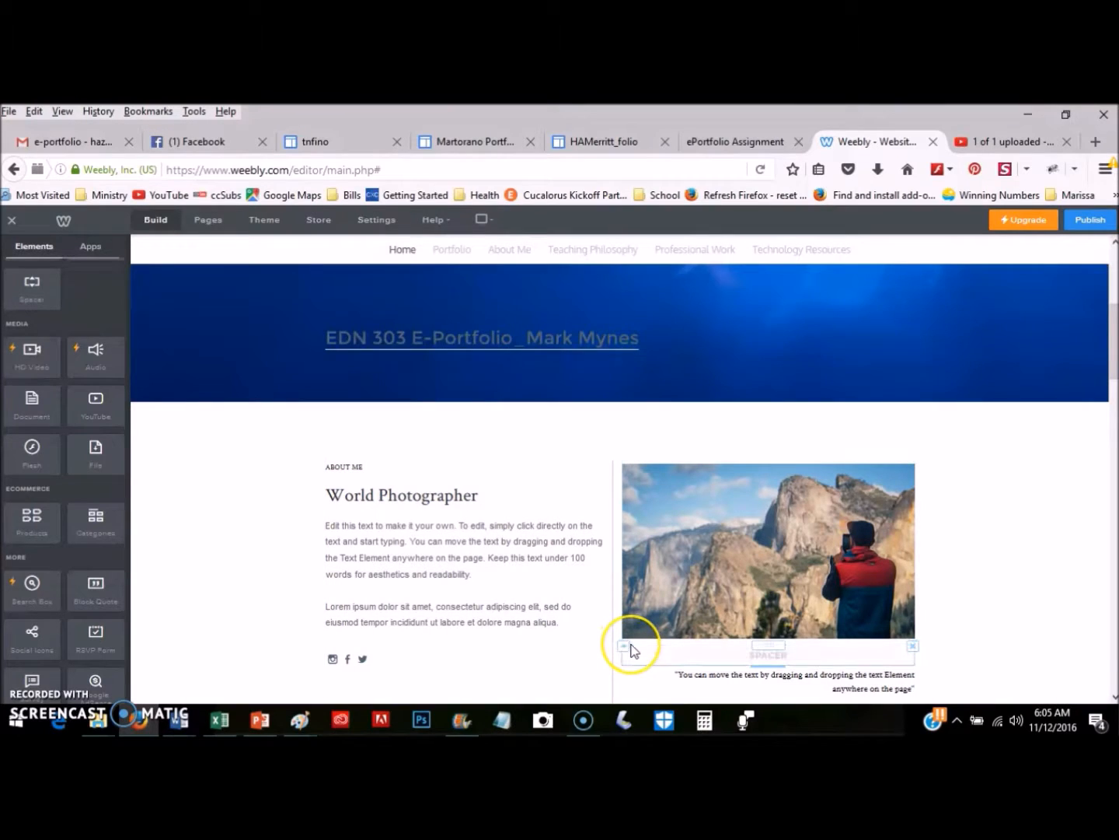
scroll(632, 651, "down", 2)
scroll(583, 548, "up", 4)
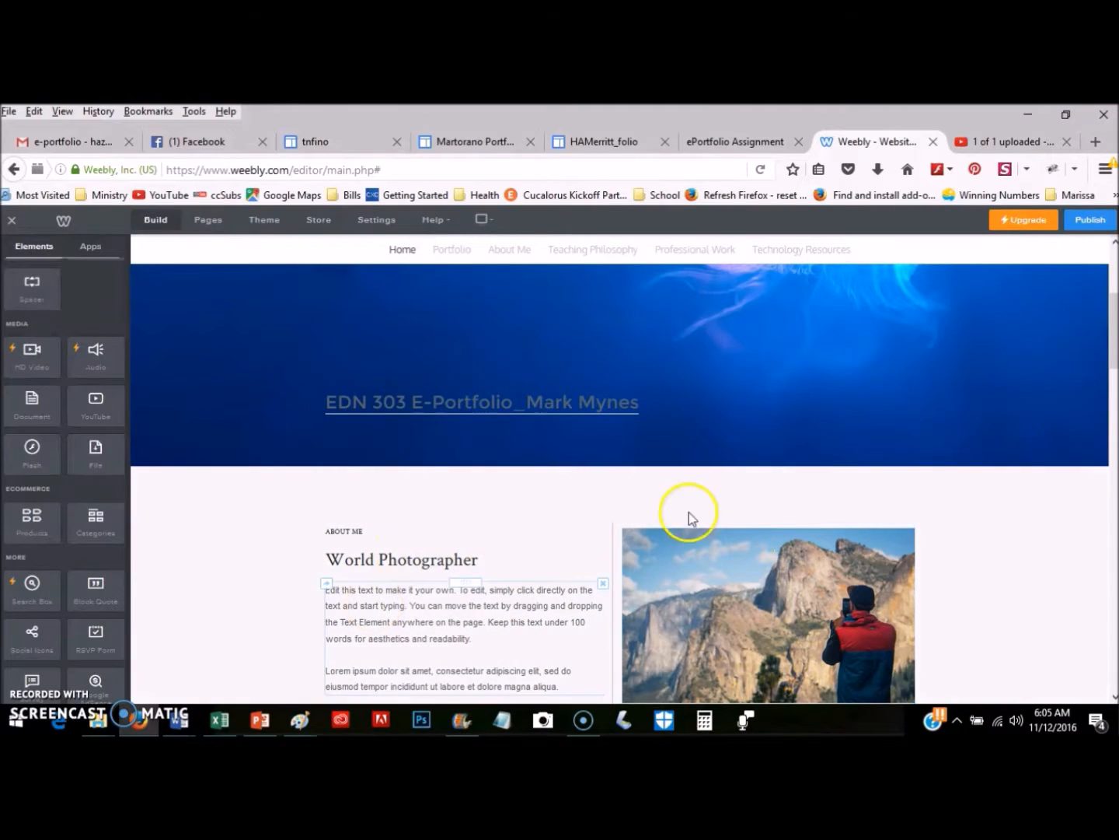
scroll(699, 560, "down", 4)
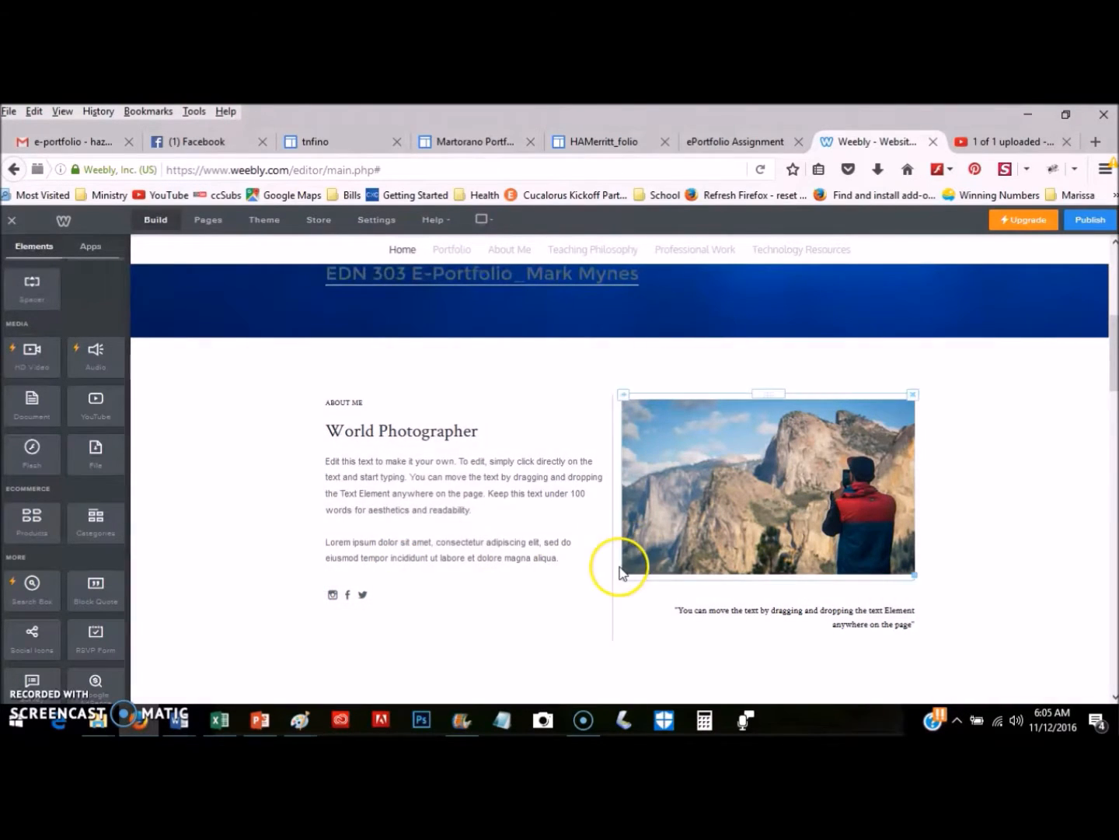
scroll(612, 504, "up", 3)
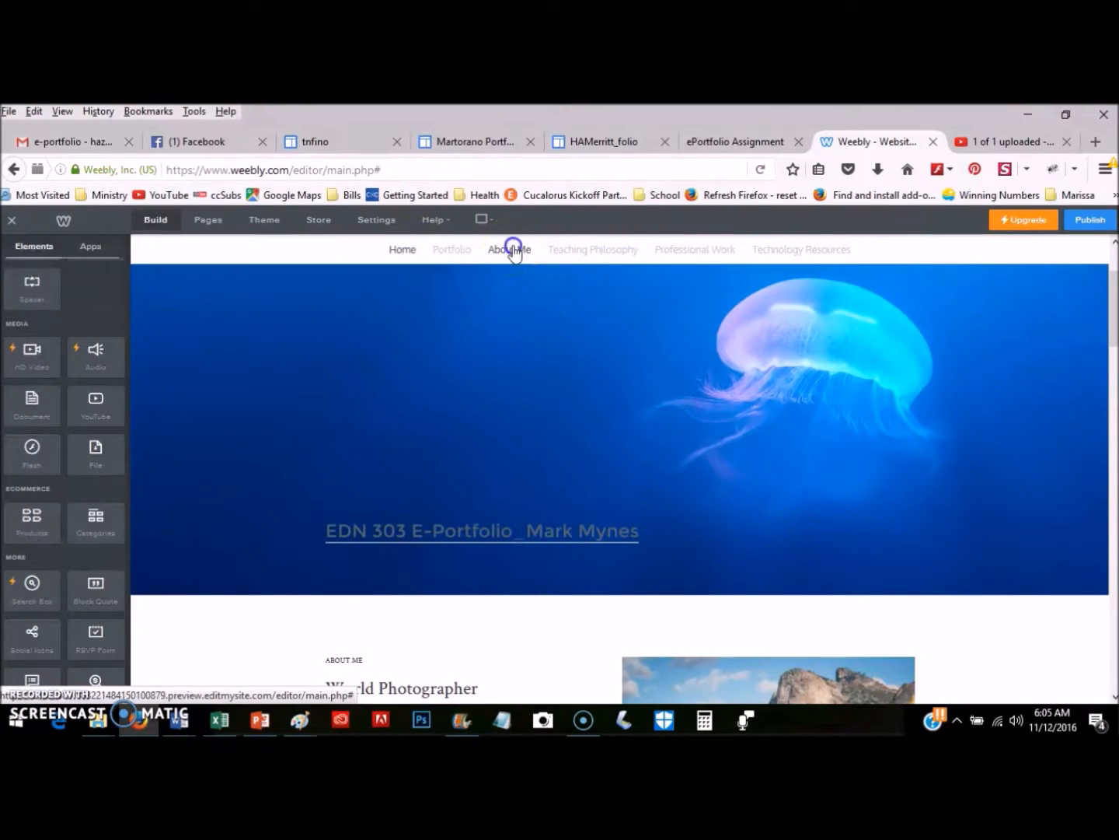
left_click(513, 251)
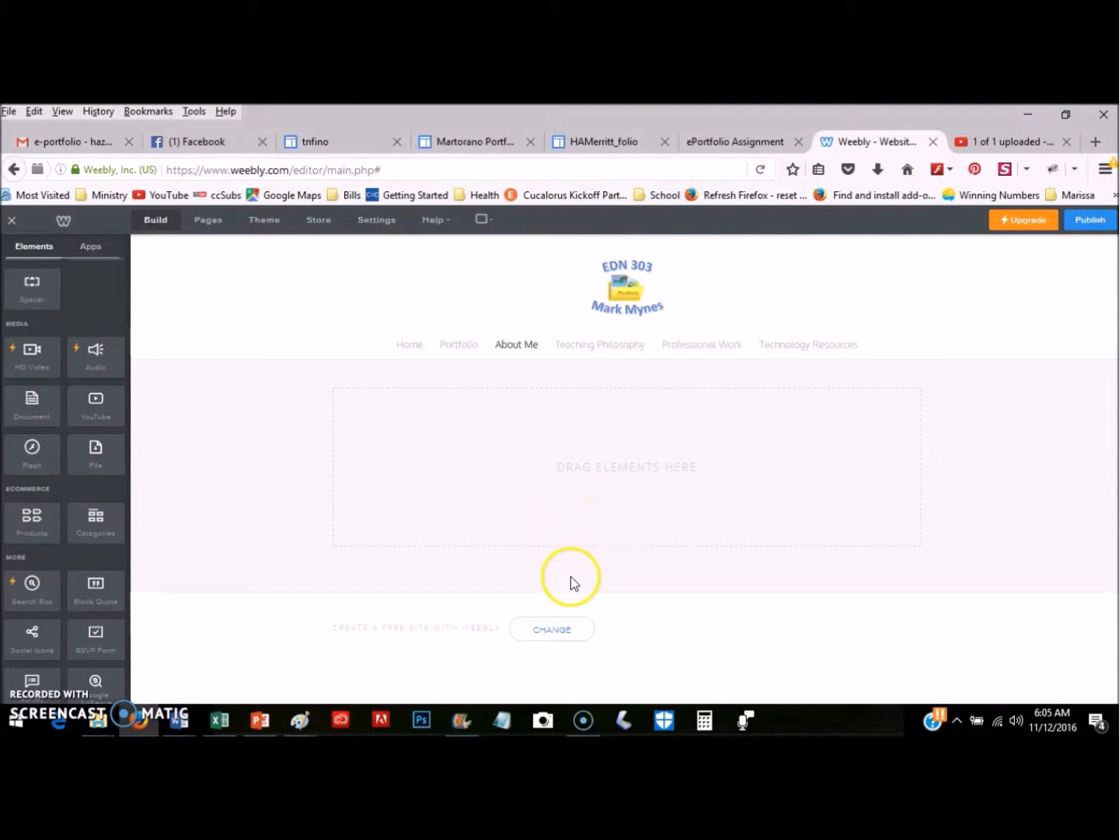
Go back to the Home page, where the World Photographer section sits.
left_click(416, 345)
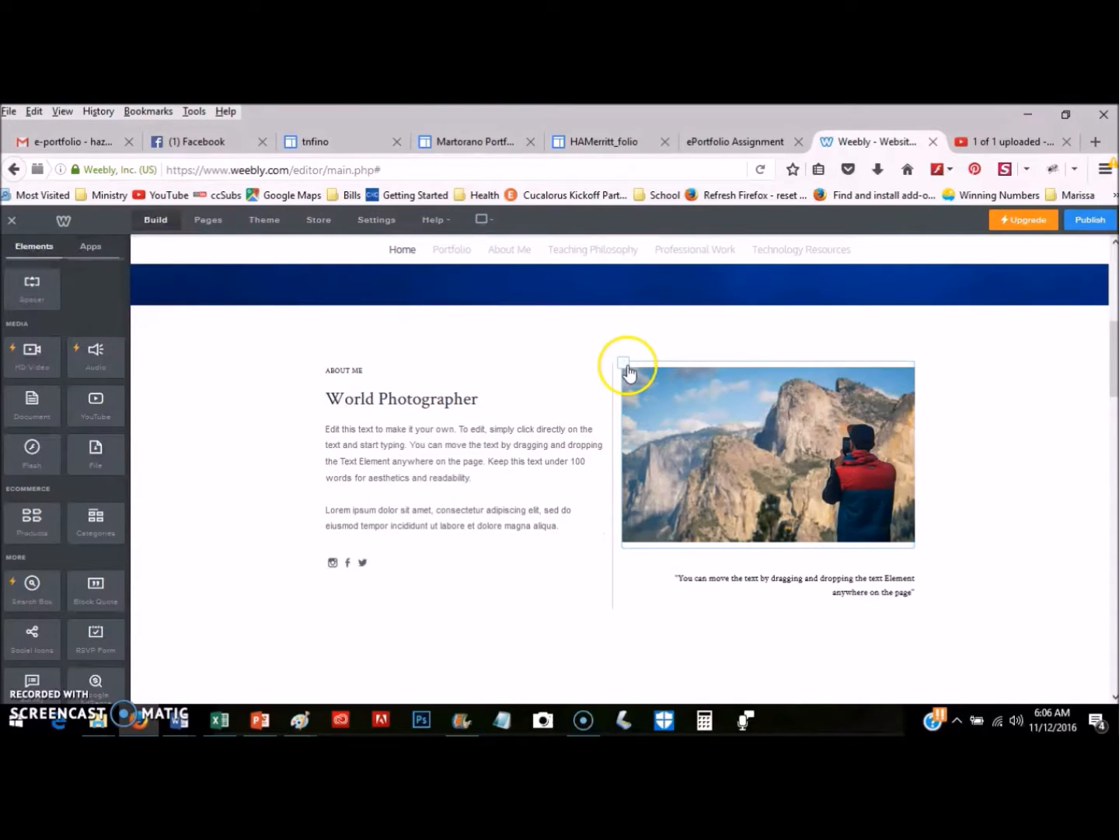
left_click(624, 363)
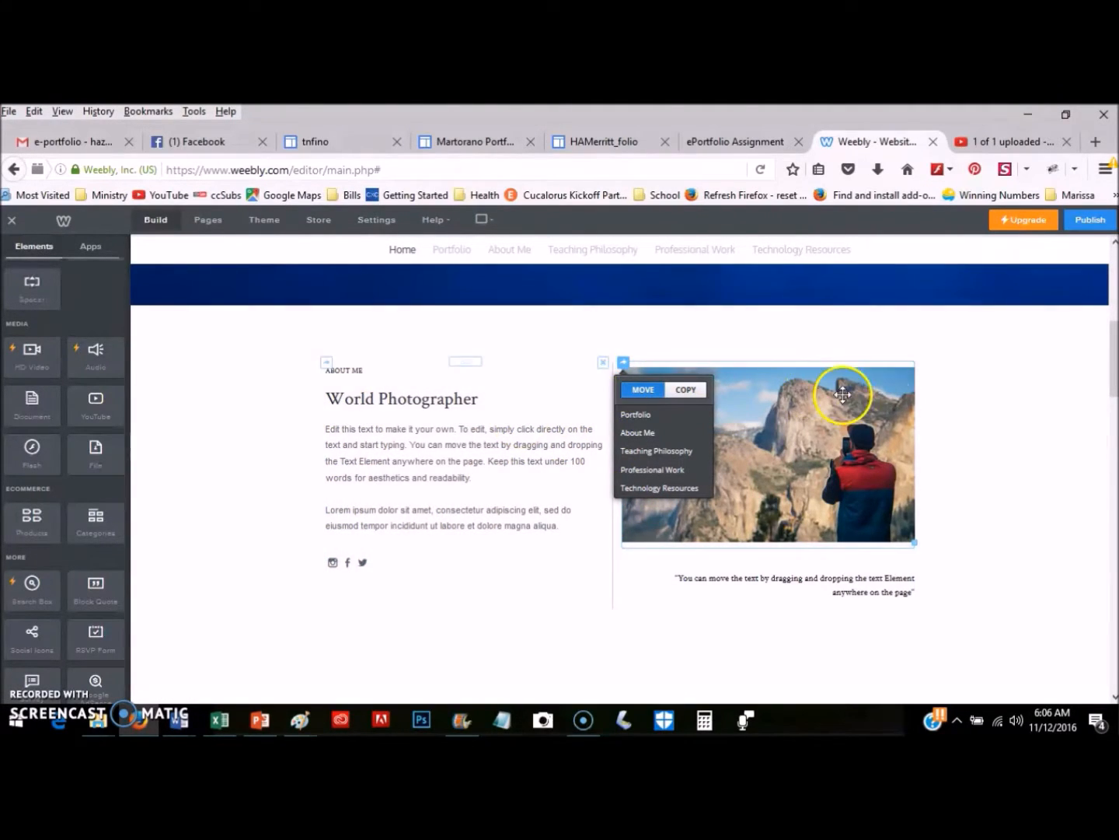
left_click(661, 616)
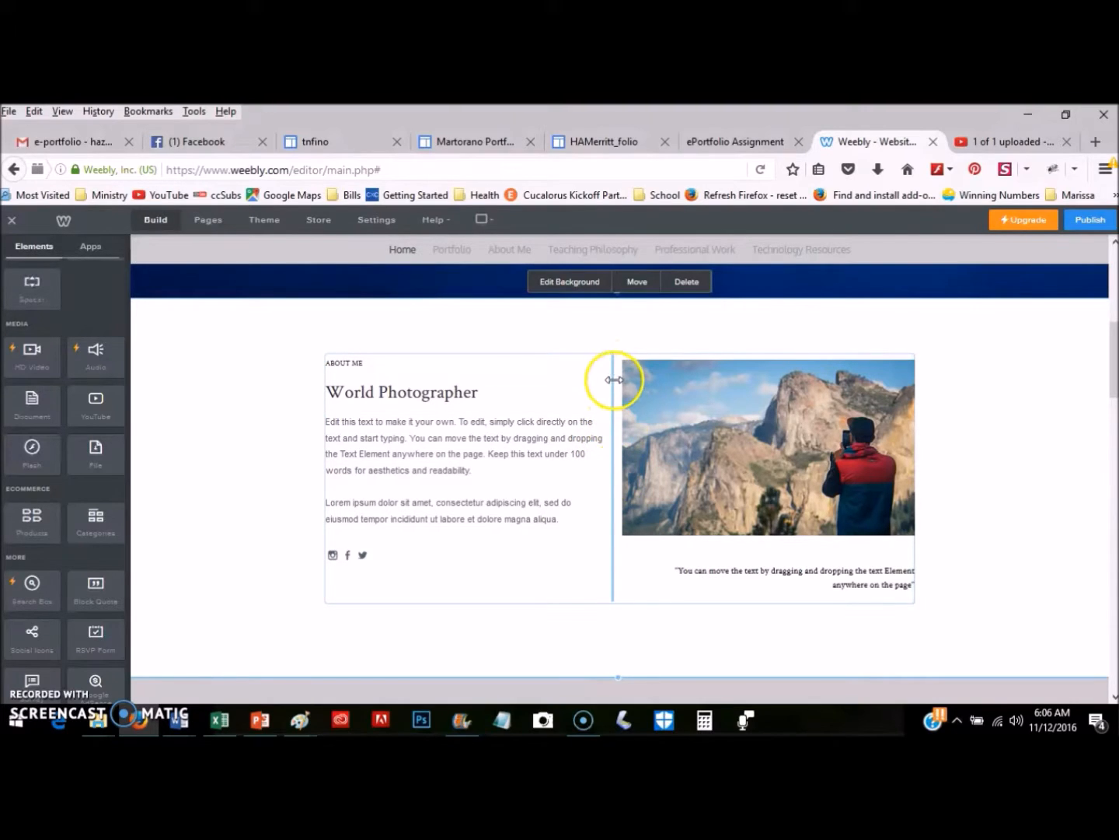
Nudge the column divider and bring up the Move/Copy page menu for the World Photographer section.
left_click_drag(613, 367, 612, 370)
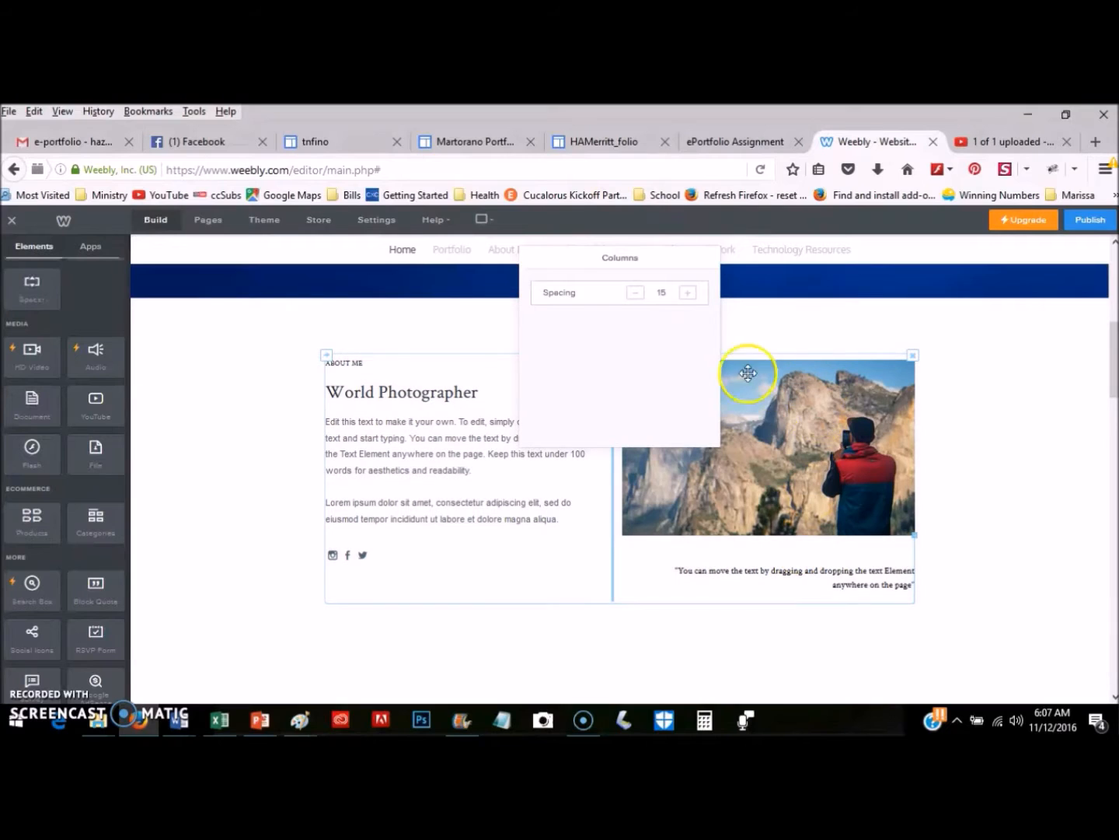
left_click(327, 360)
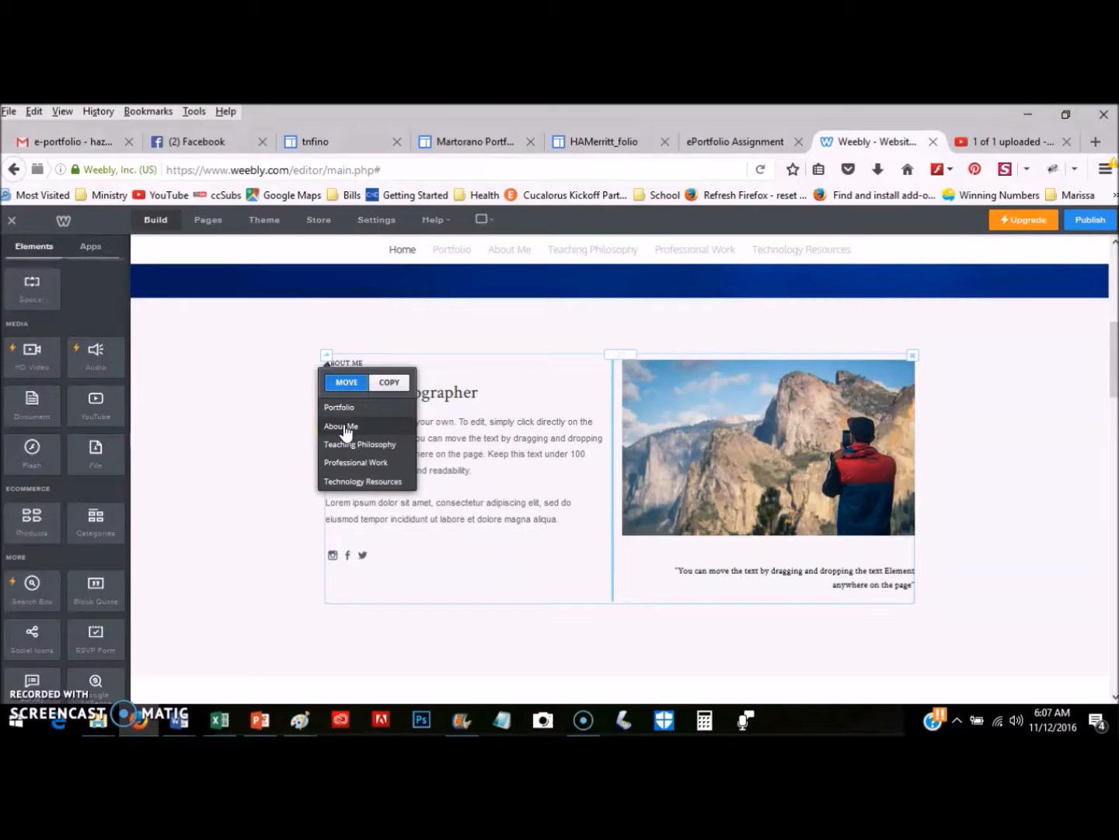
Move the World Photographer section, with its mountain photo and quote, to the About Me page.
left_click(345, 428)
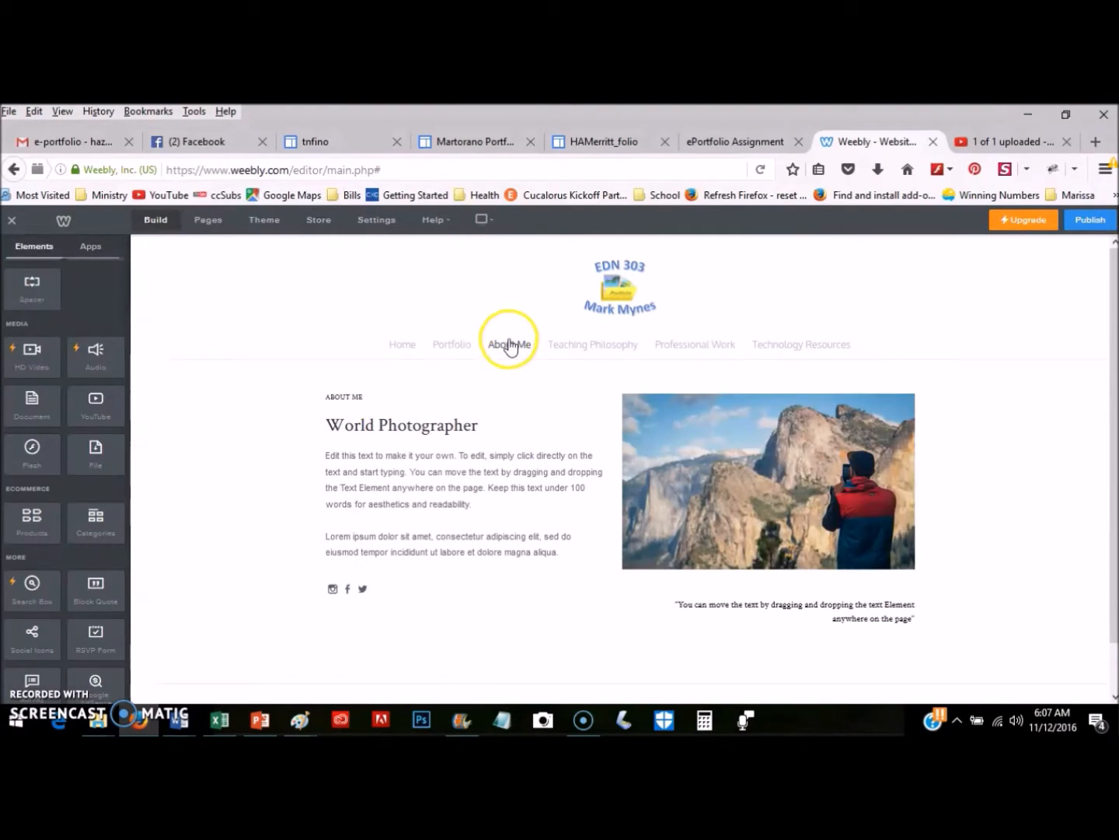
mouse_move(558, 434)
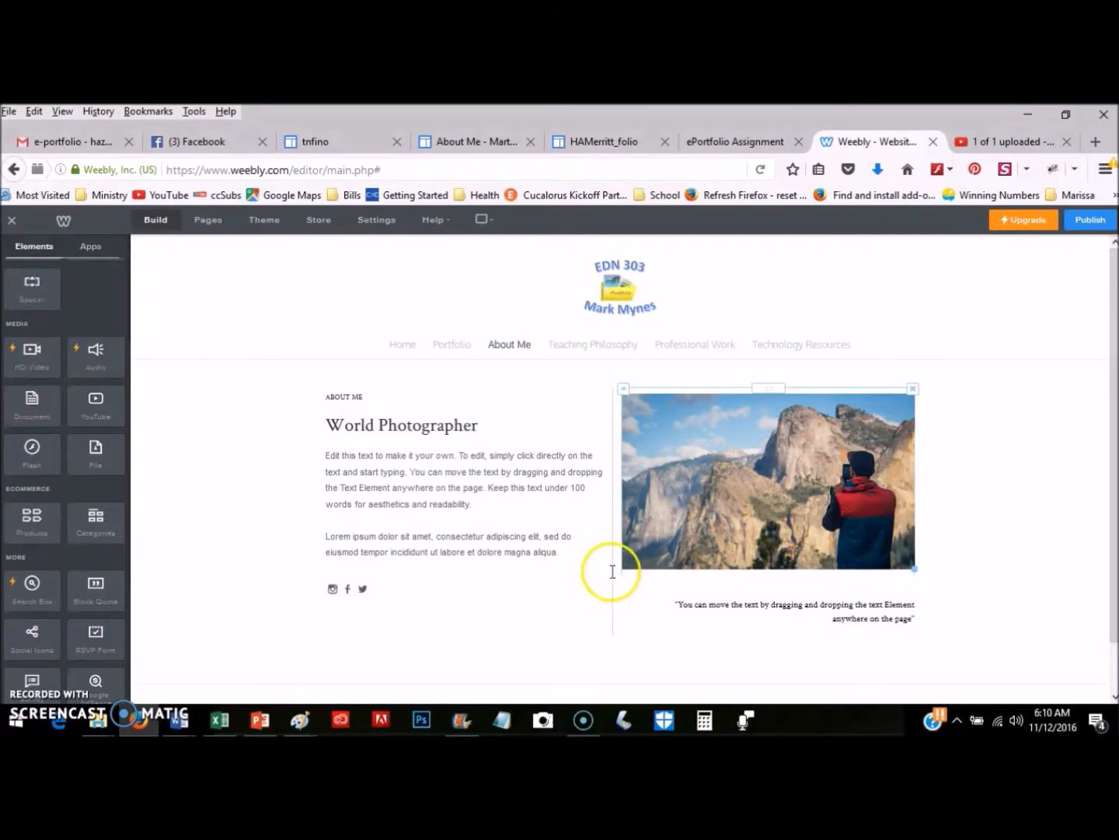
Start replacing the mountain photo with a new image uploaded from the computer.
left_click(727, 462)
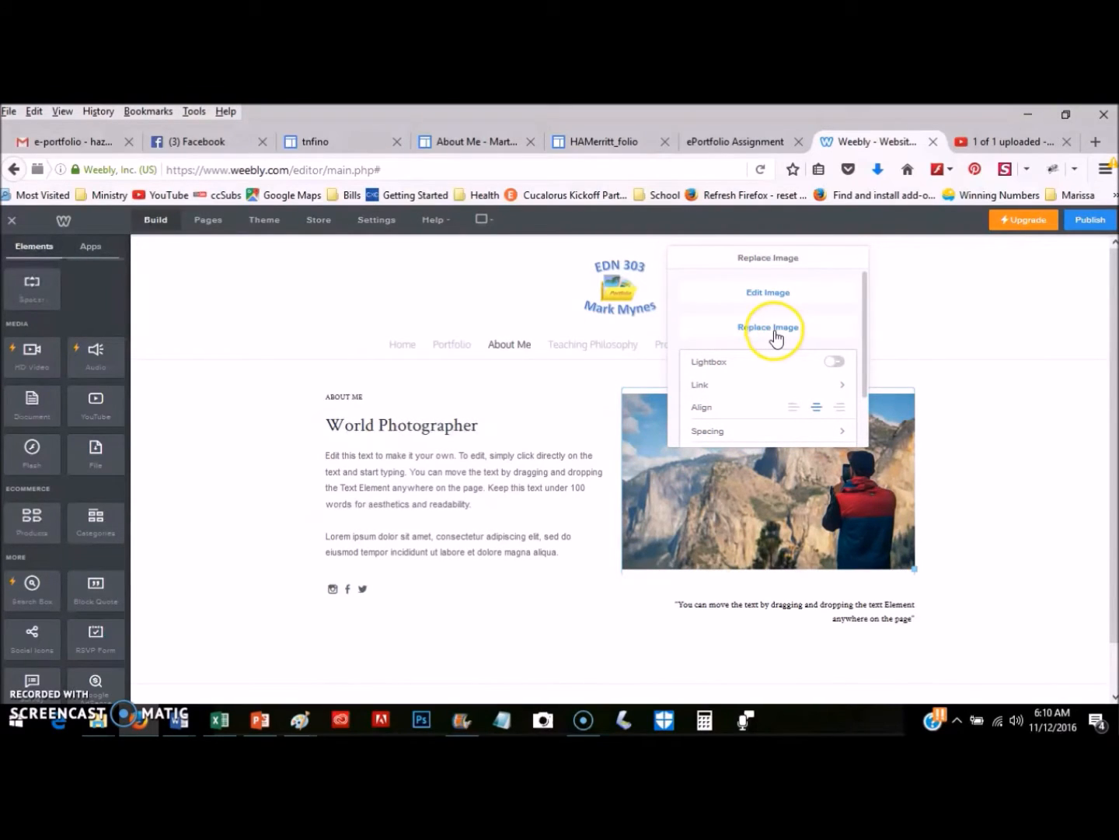
left_click(774, 335)
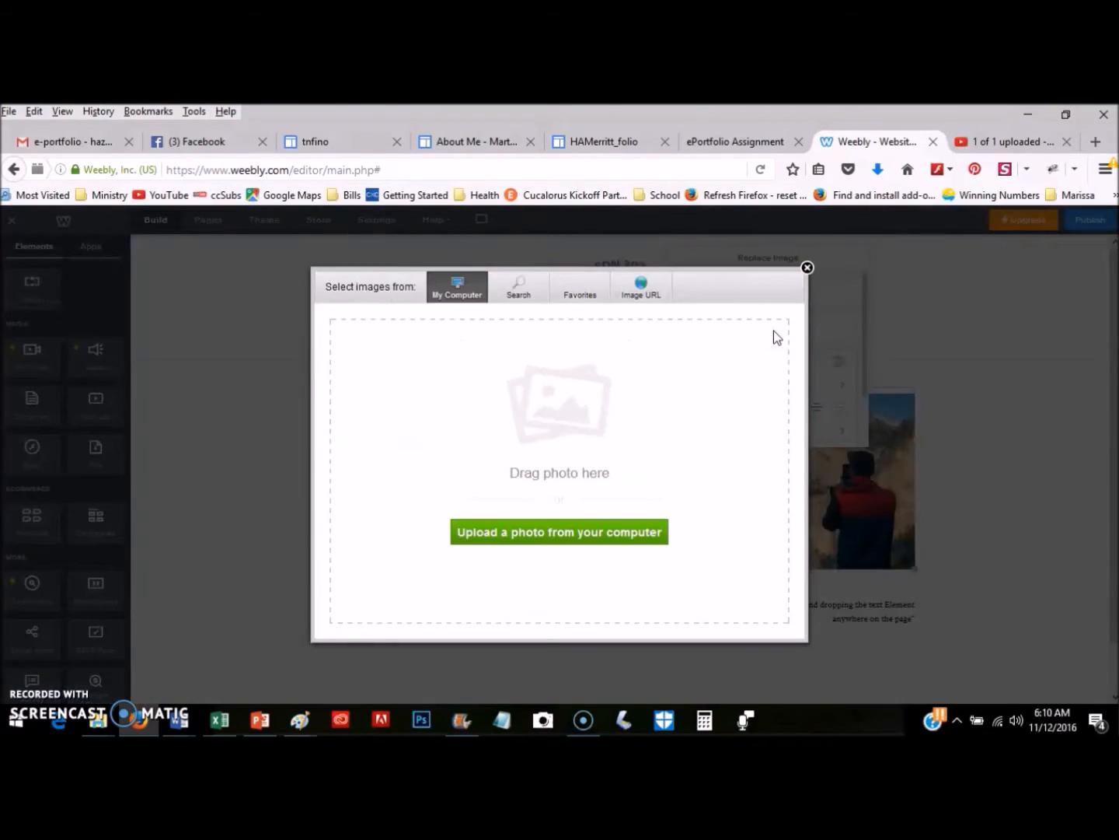
left_click(532, 536)
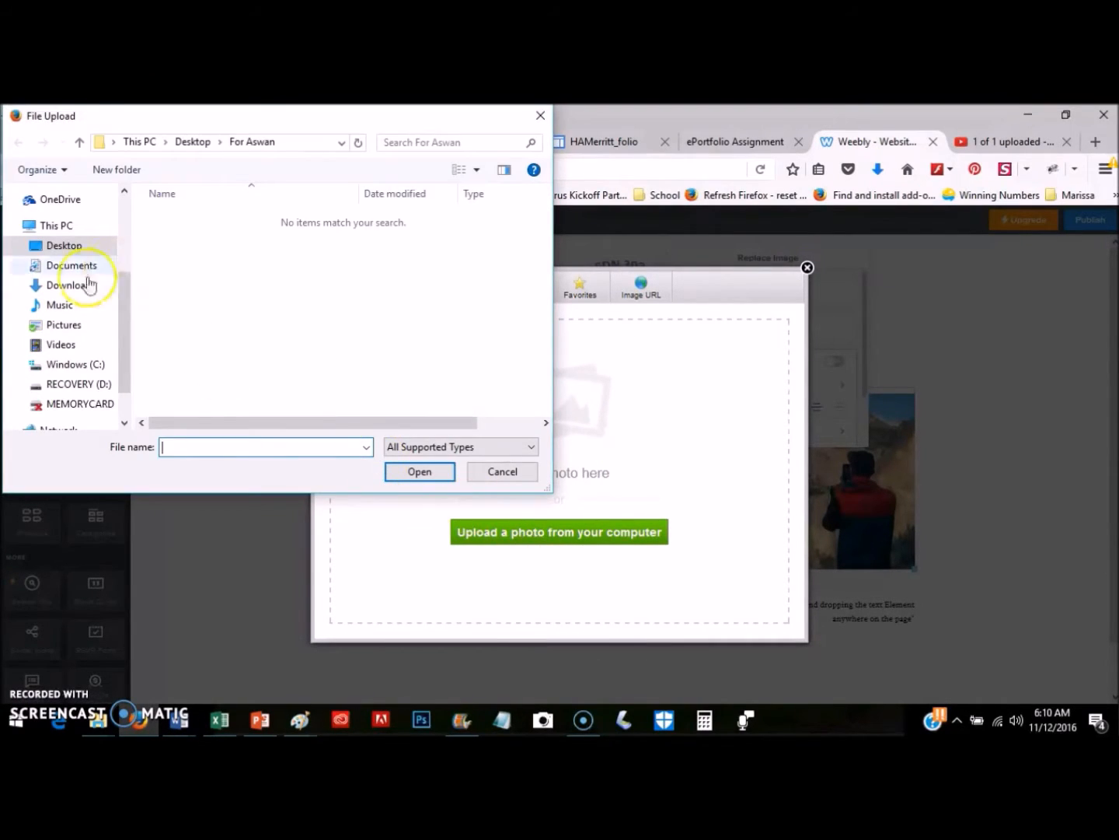
Choose the couple's photo file from the Desktop and confirm it for upload.
left_click(64, 246)
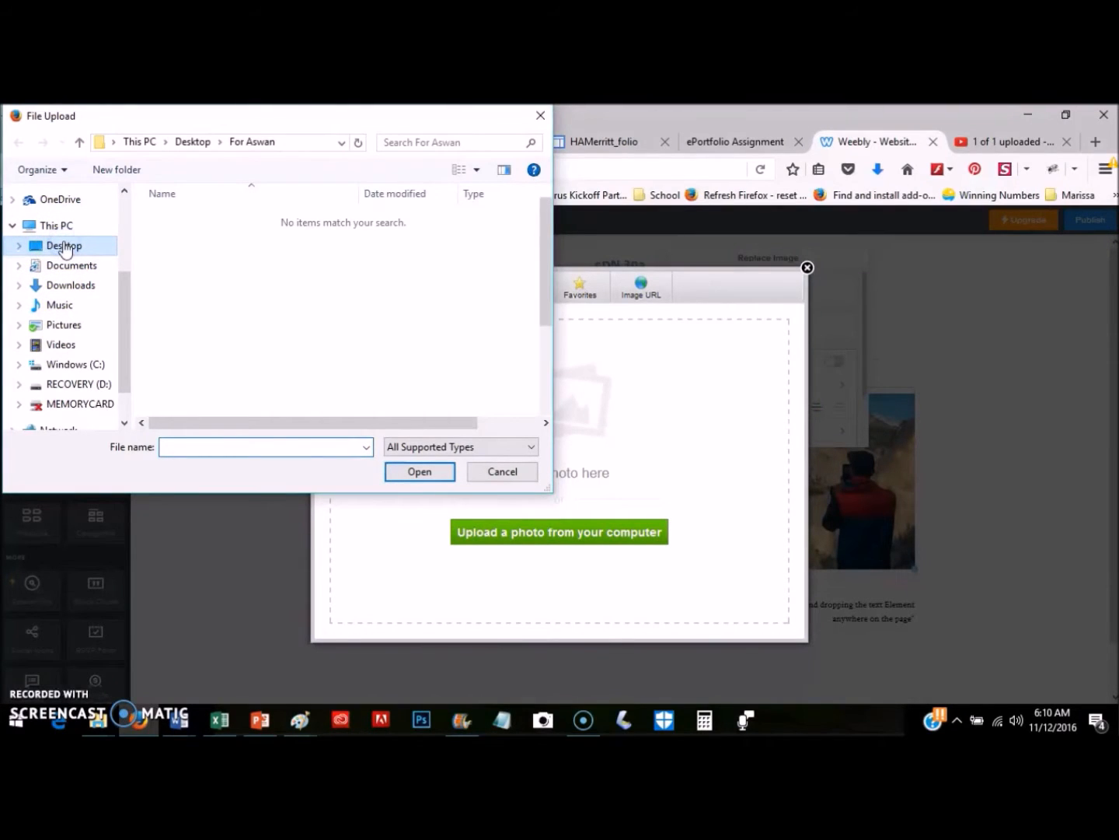
scroll(337, 322, "down", 3)
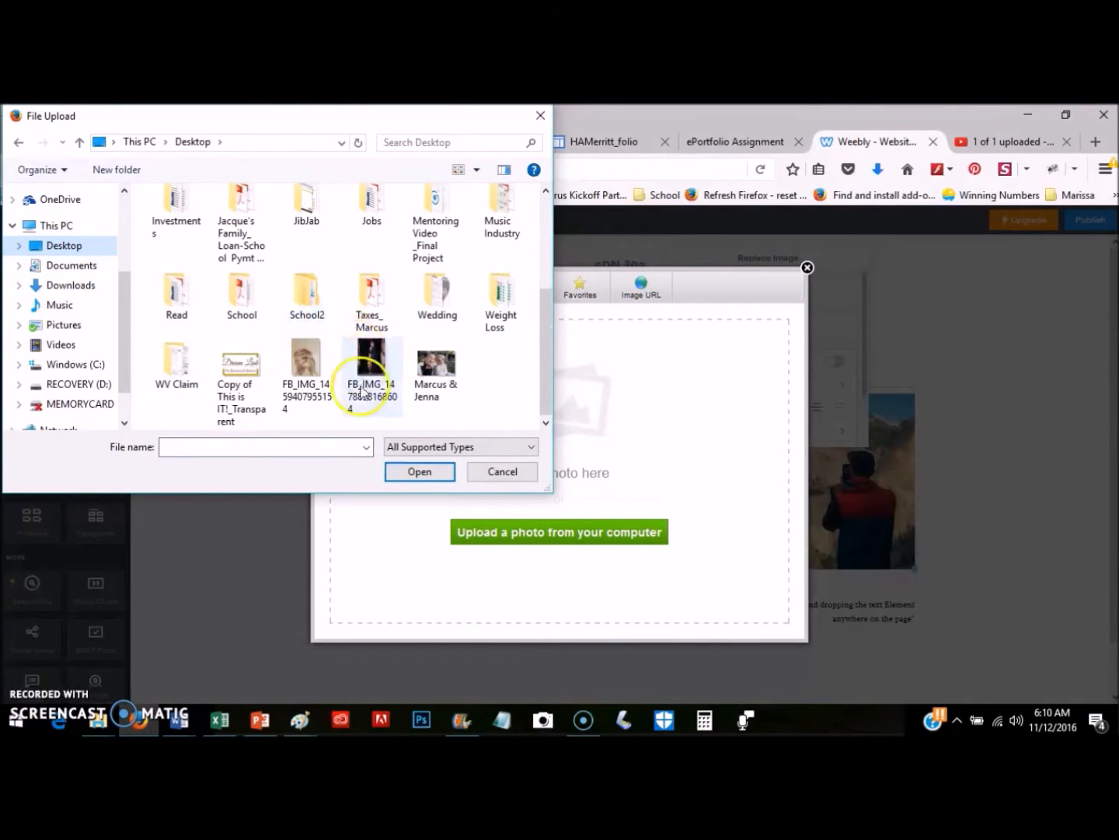
left_click(425, 376)
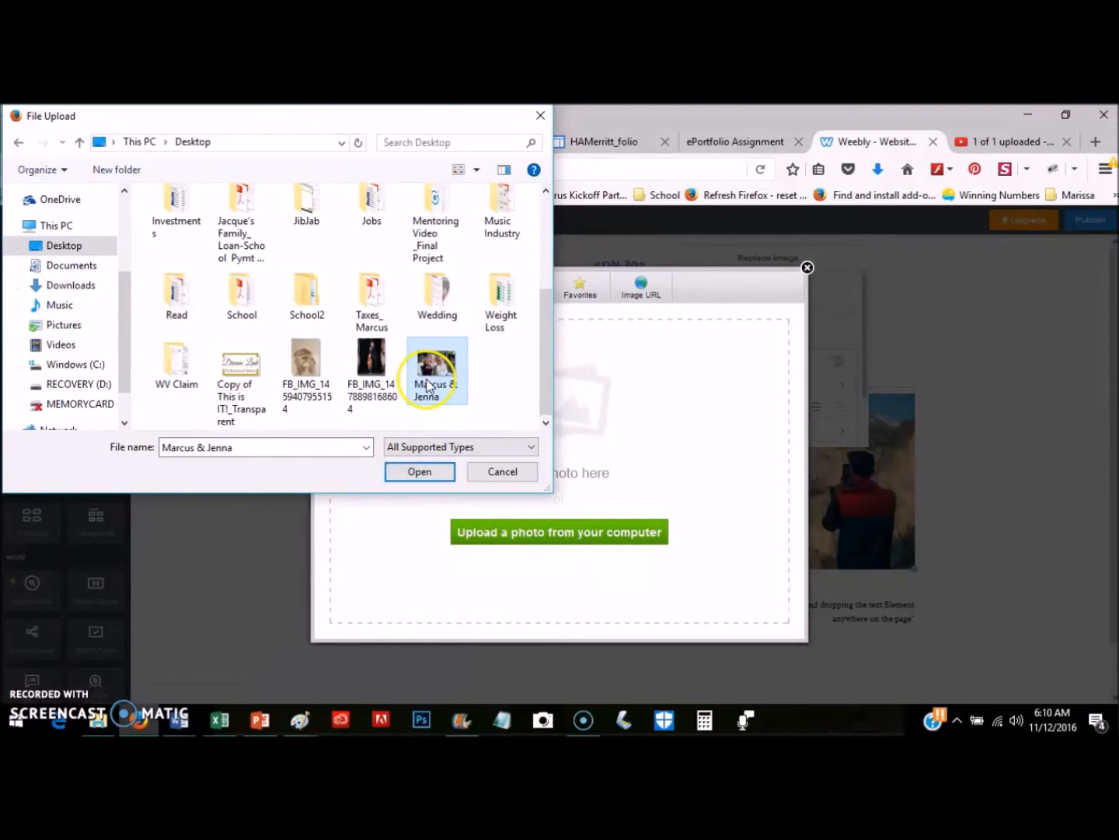
left_click(420, 474)
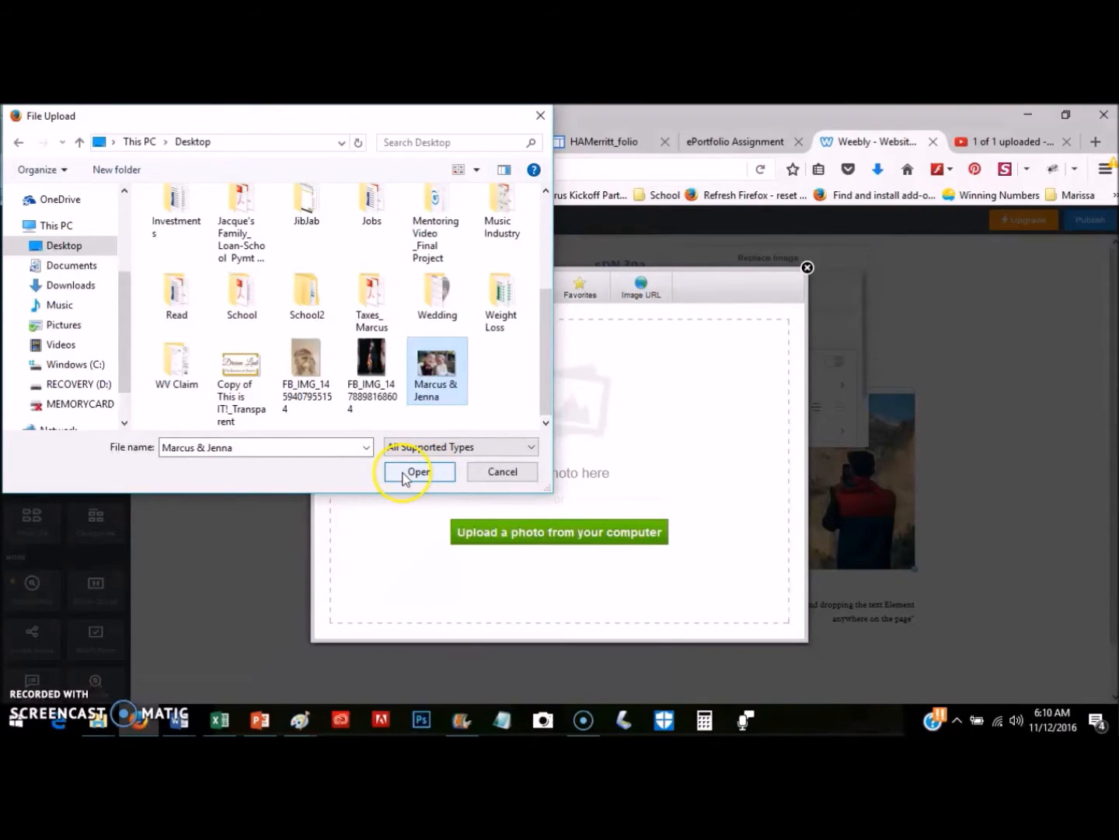
left_click(423, 476)
left_click(420, 472)
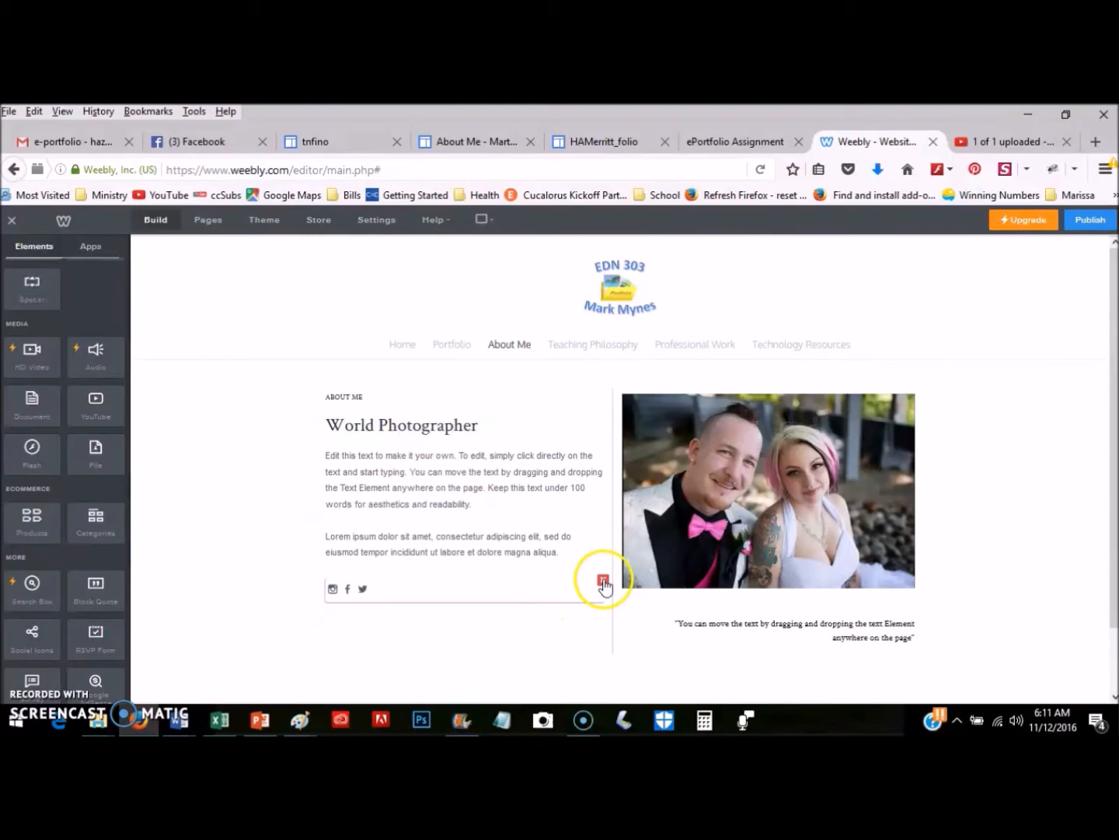
Delete the social icons row beneath the World Photographer text and confirm the removal.
left_click(604, 581)
left_click(590, 544)
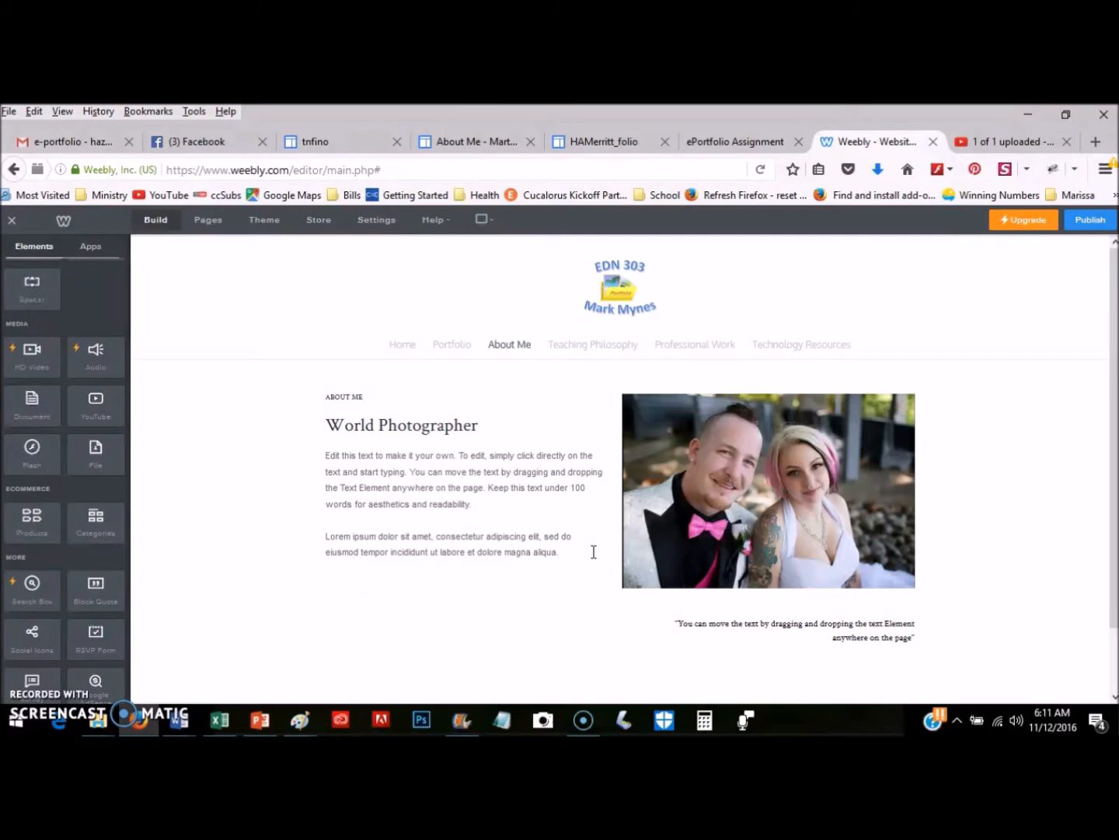
left_click(593, 552)
left_click(356, 396)
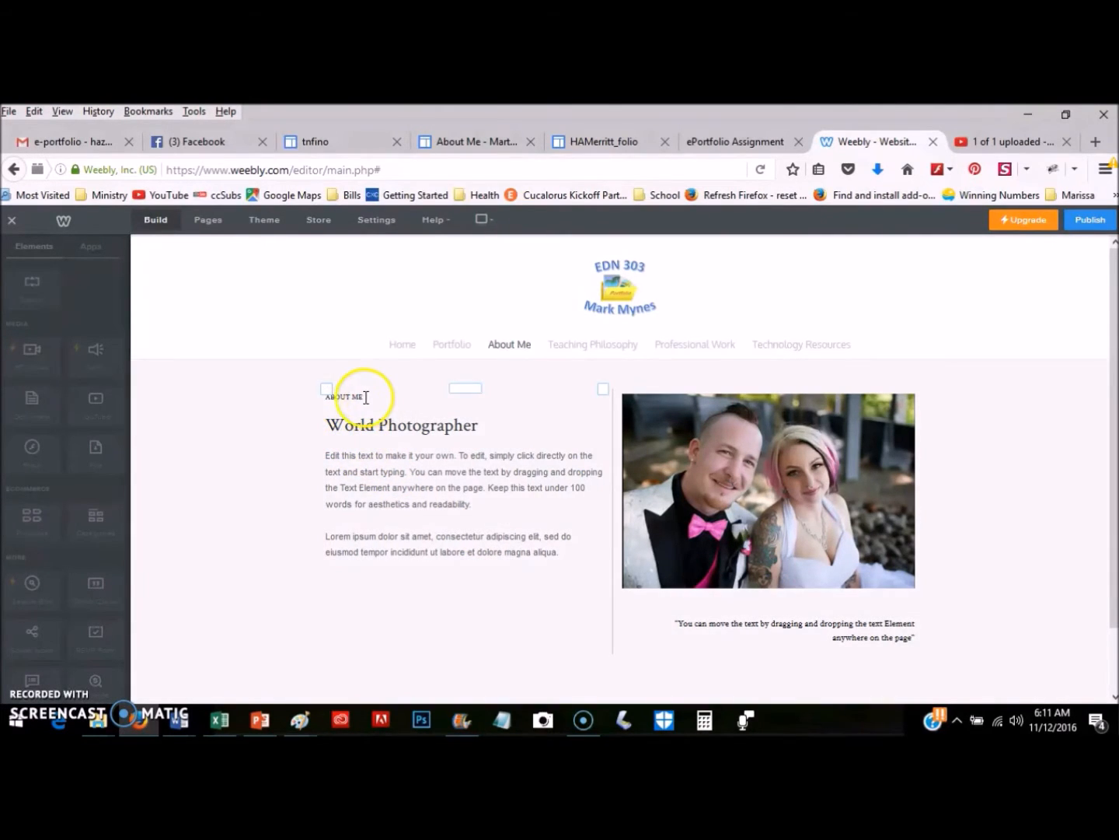
Select the ABOUT ME label and increase its font size four steps.
left_click(318, 399)
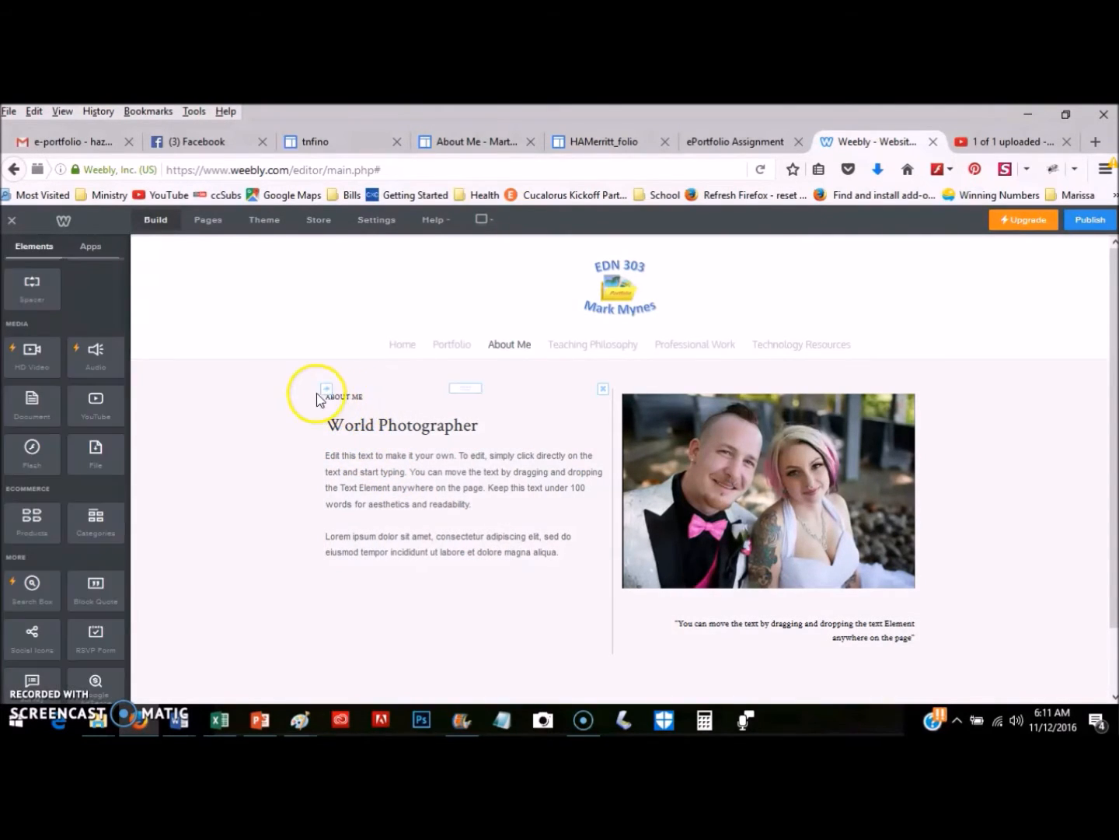
left_click(383, 396)
triple_click(356, 396)
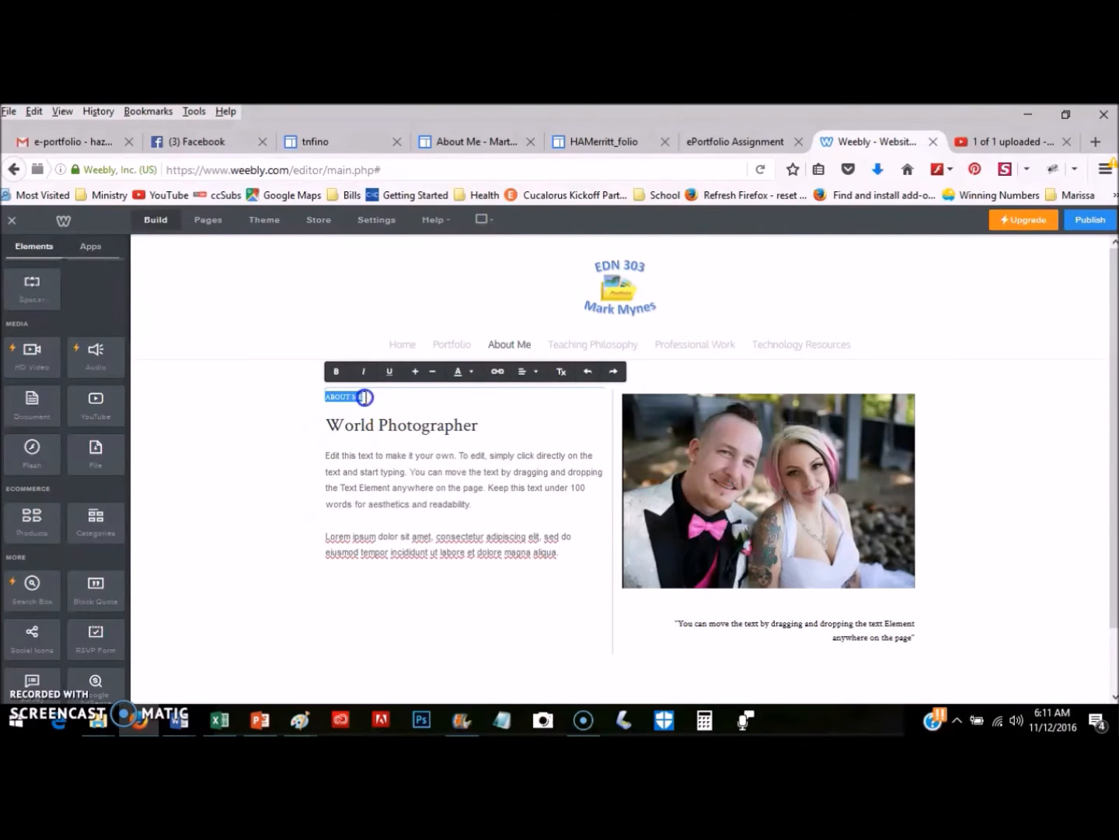
left_click(417, 374)
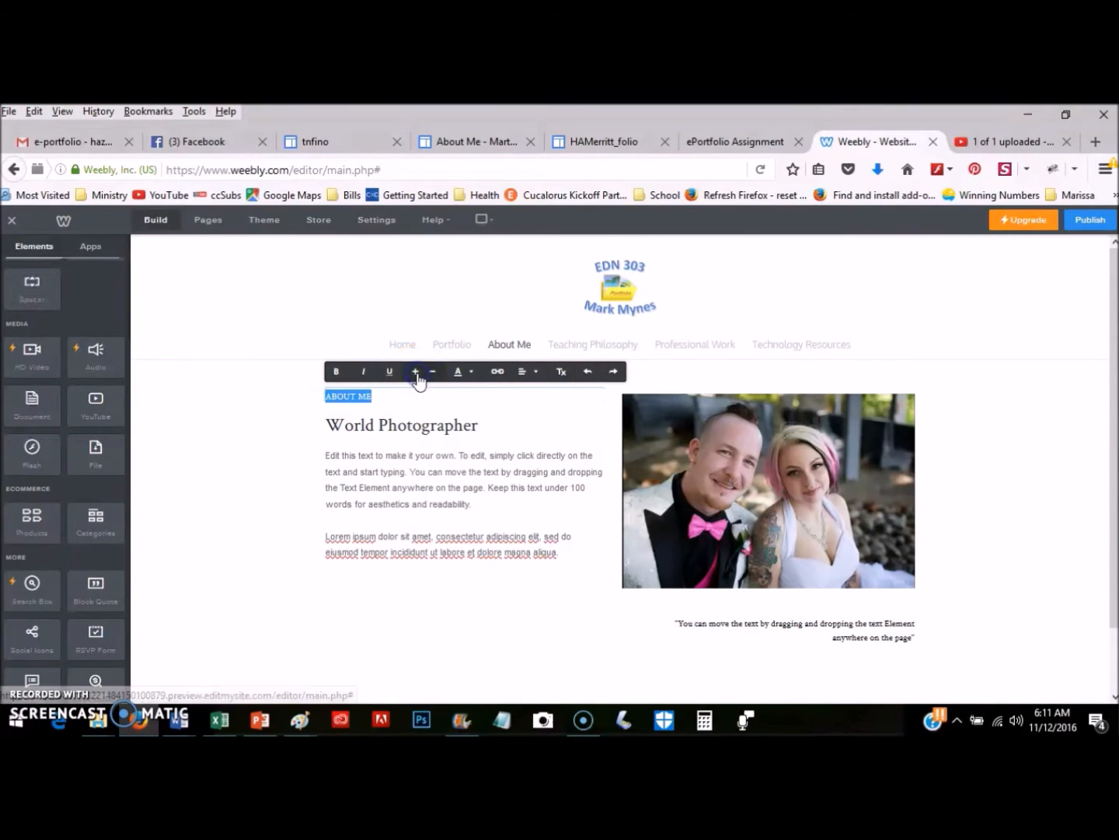
left_click(417, 373)
left_click(415, 373)
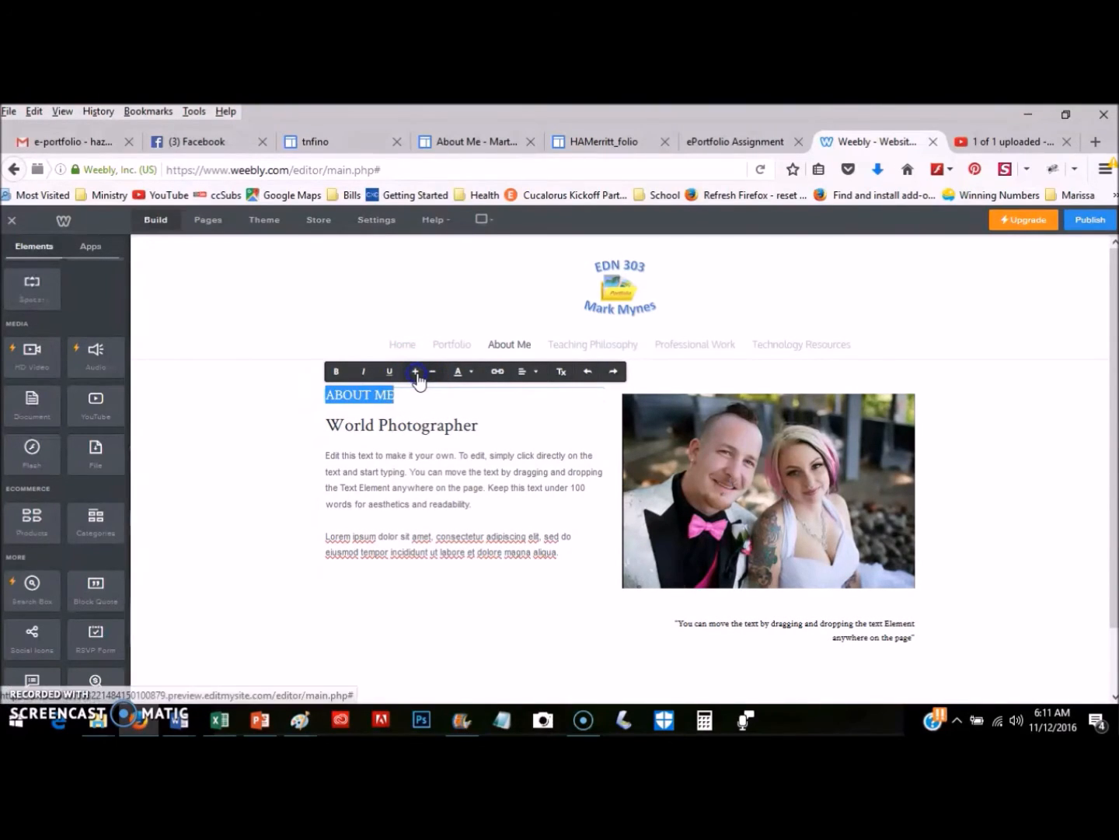
left_click(417, 374)
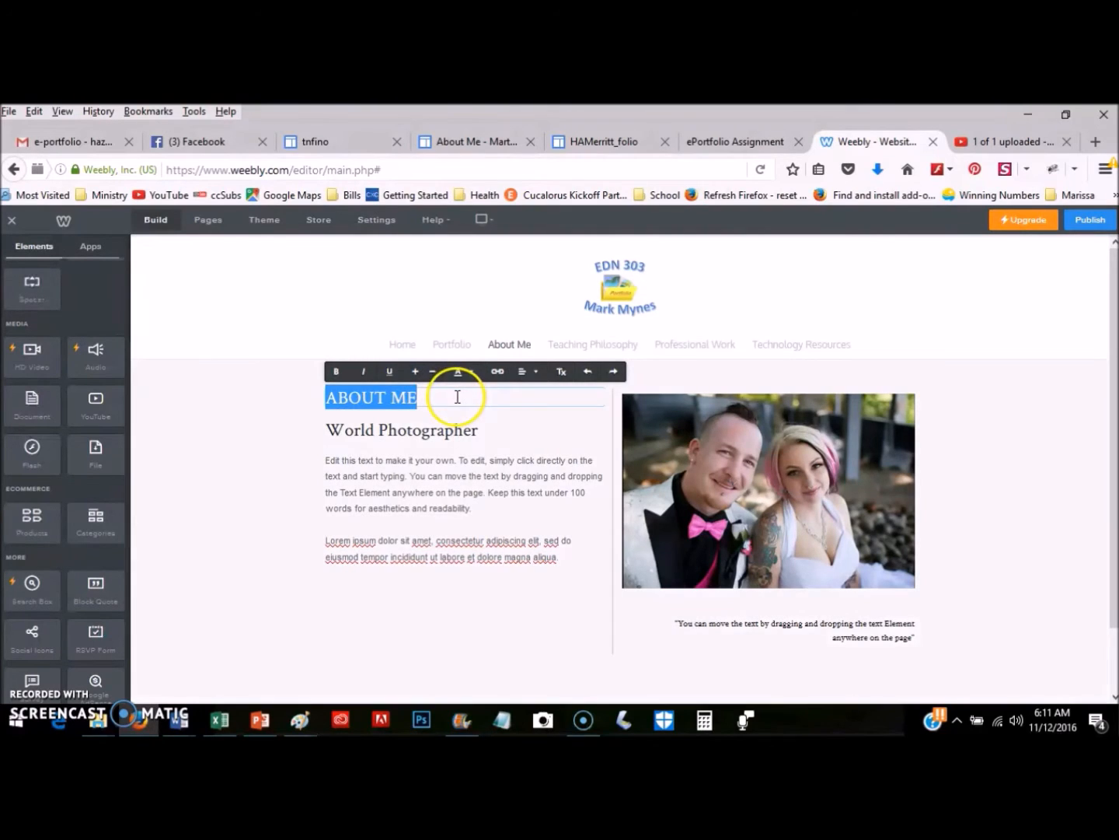
left_click(243, 486)
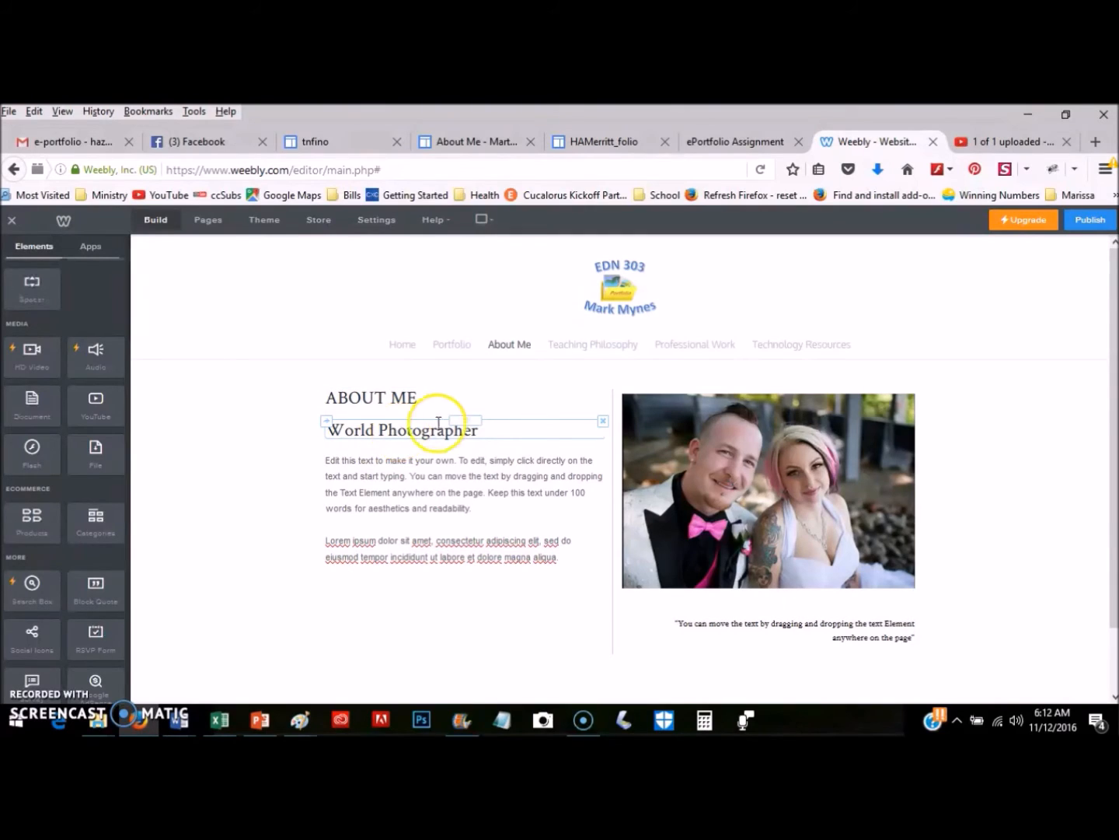
Replace the World Photographer heading with the portfolio owner's name.
left_click(489, 426)
left_click_drag(314, 441, 474, 426)
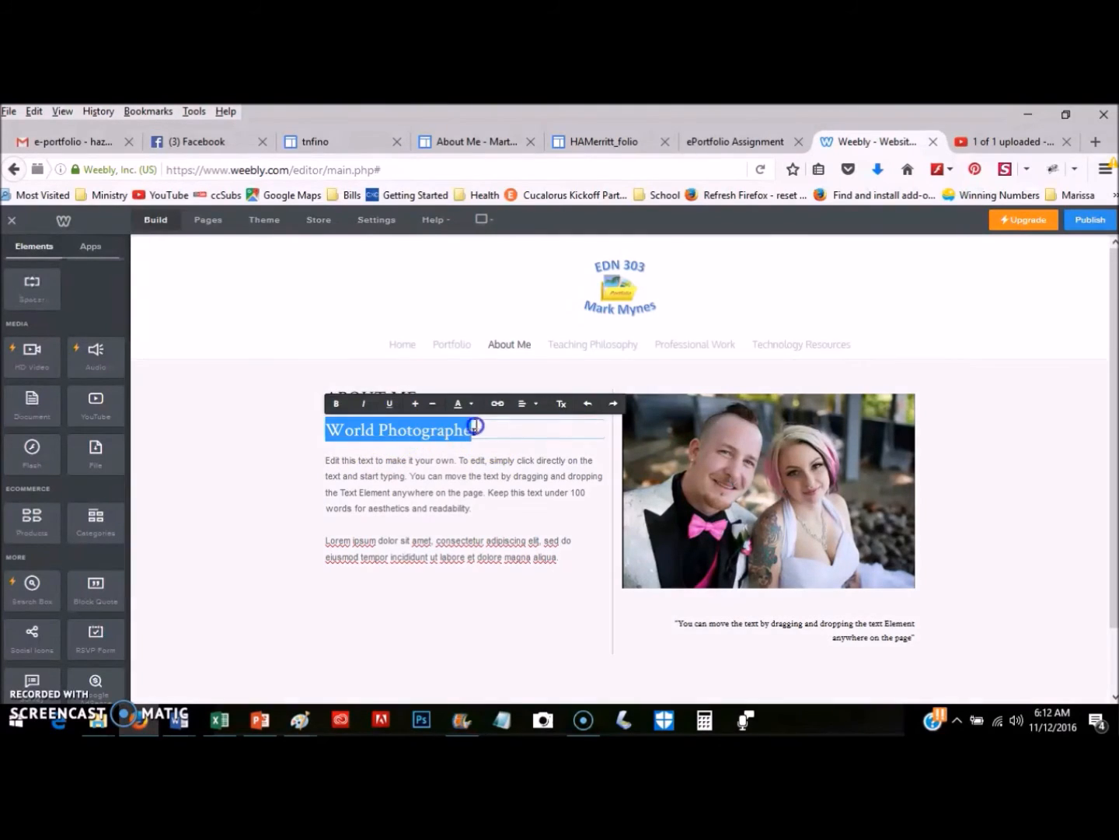
type("Mark Mynes")
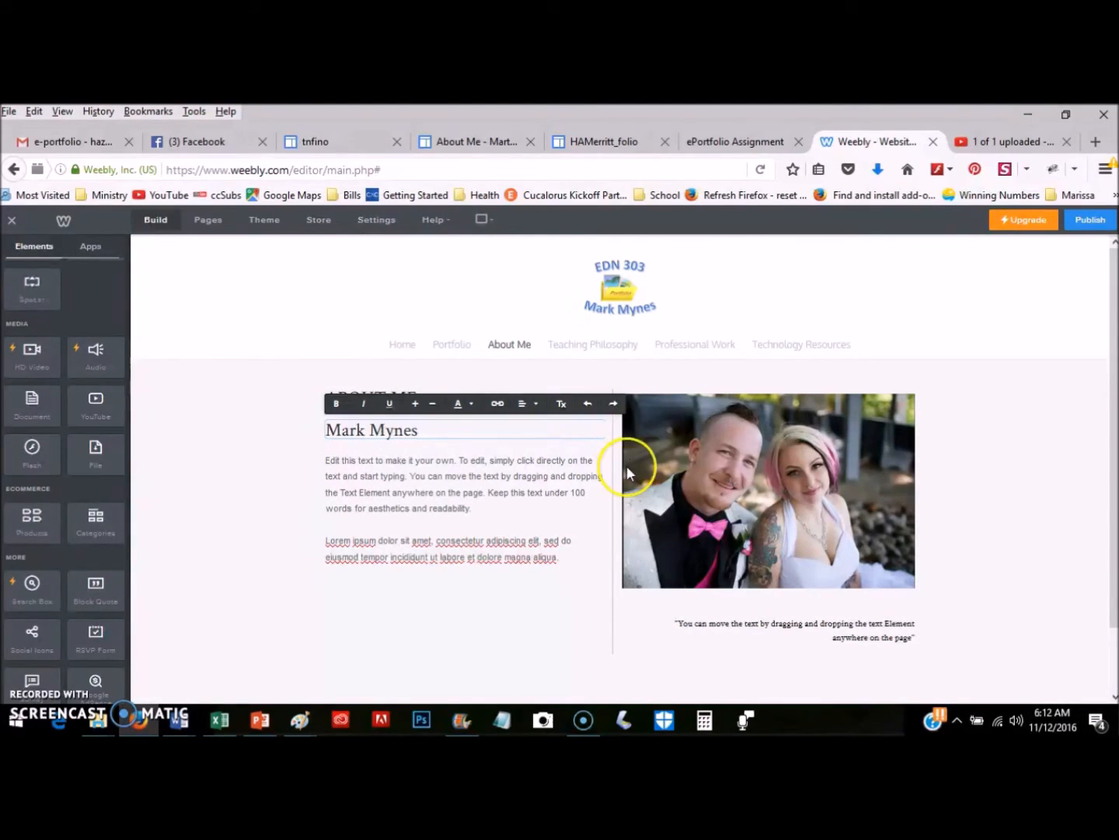
left_click(524, 500)
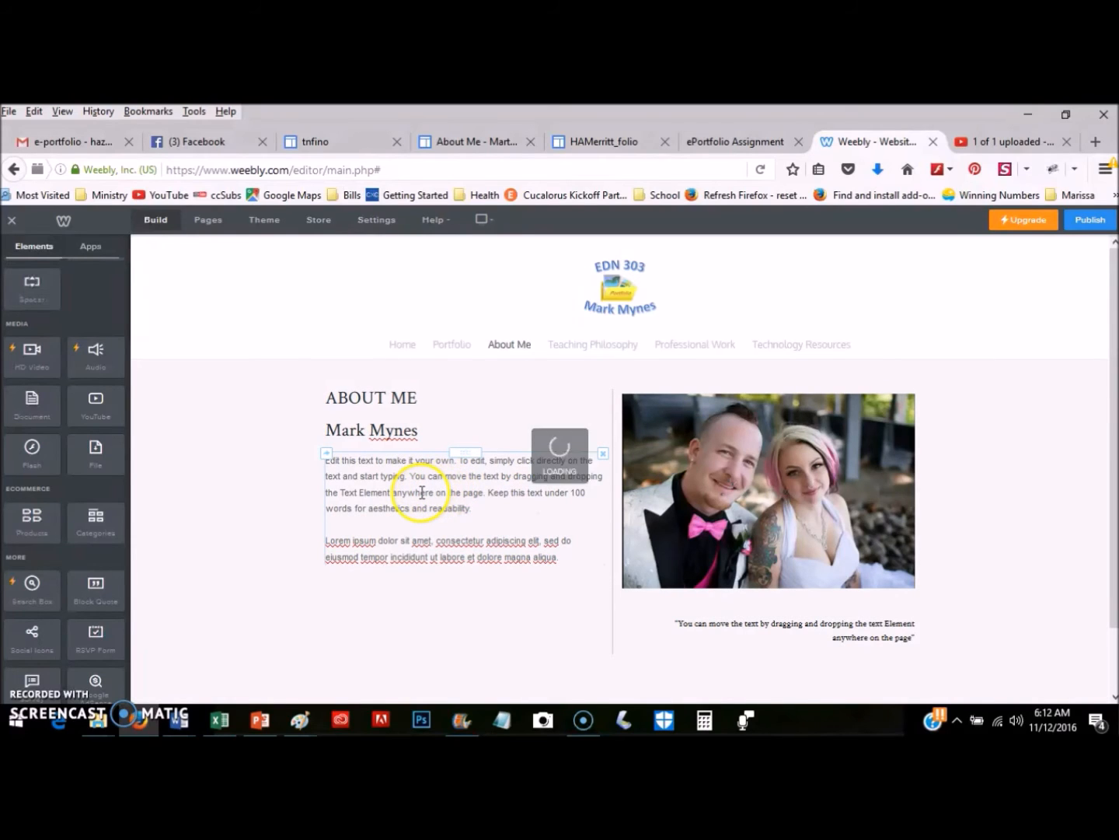
Remove the first placeholder paragraph, leaving only the Lorem ipsum text.
left_click(365, 475)
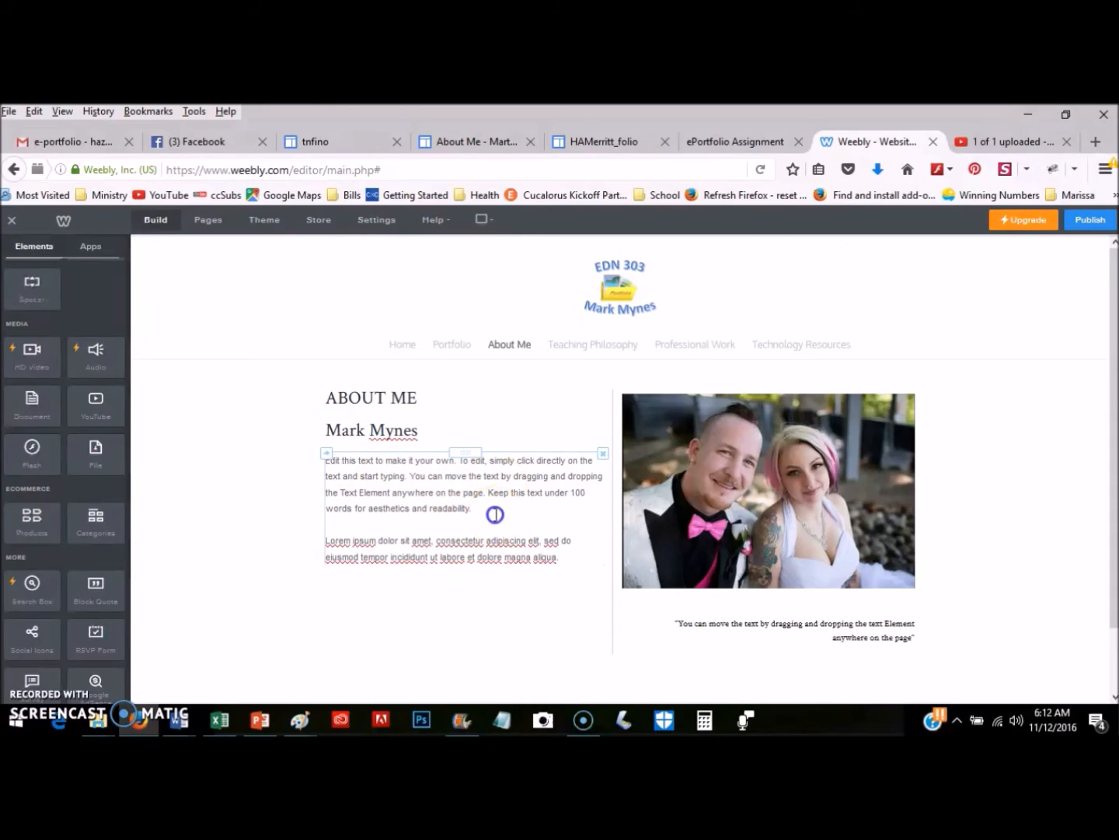
left_click(467, 507)
left_click_drag(325, 460, 542, 518)
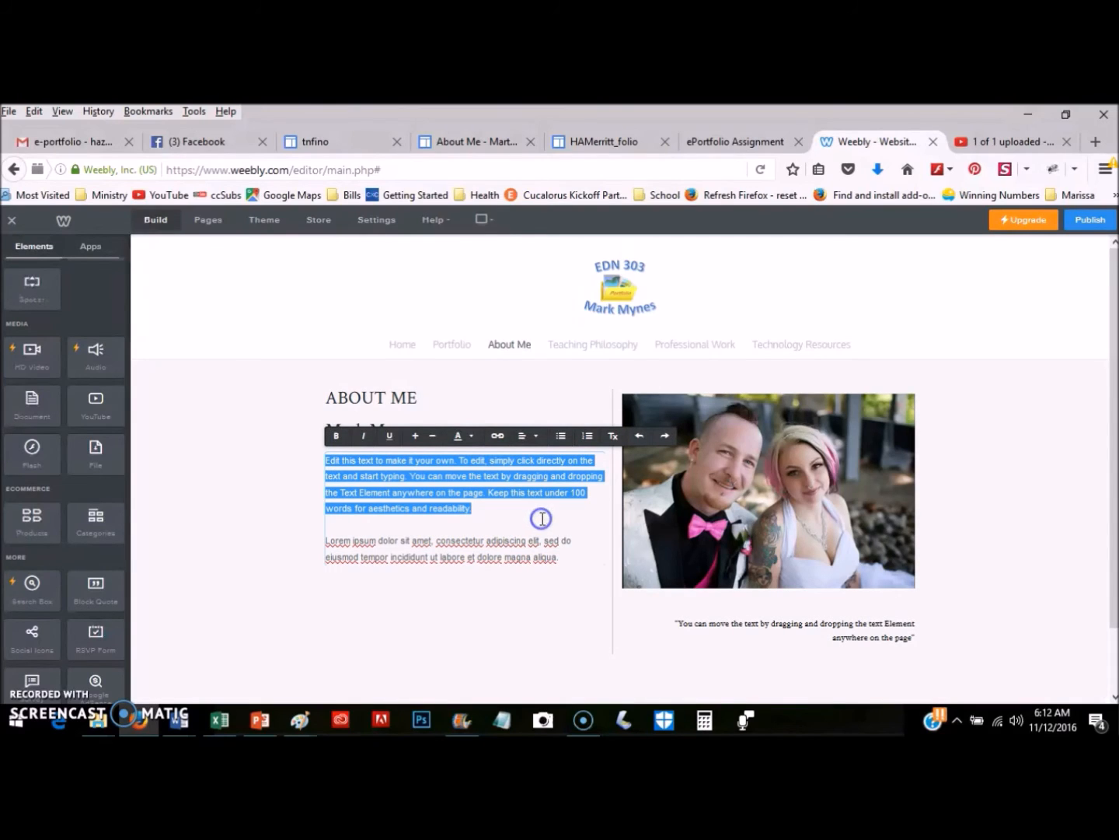
type("jadjlk")
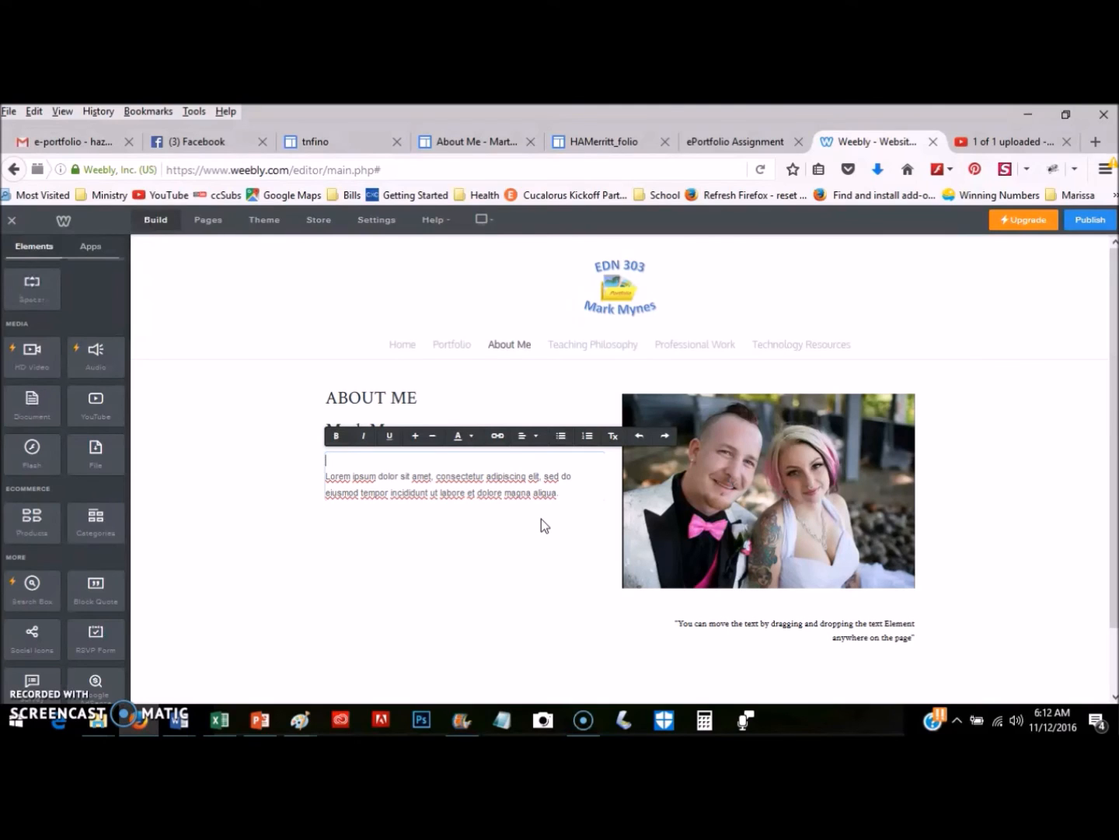
left_click_drag(527, 530, 427, 459)
left_click(562, 542)
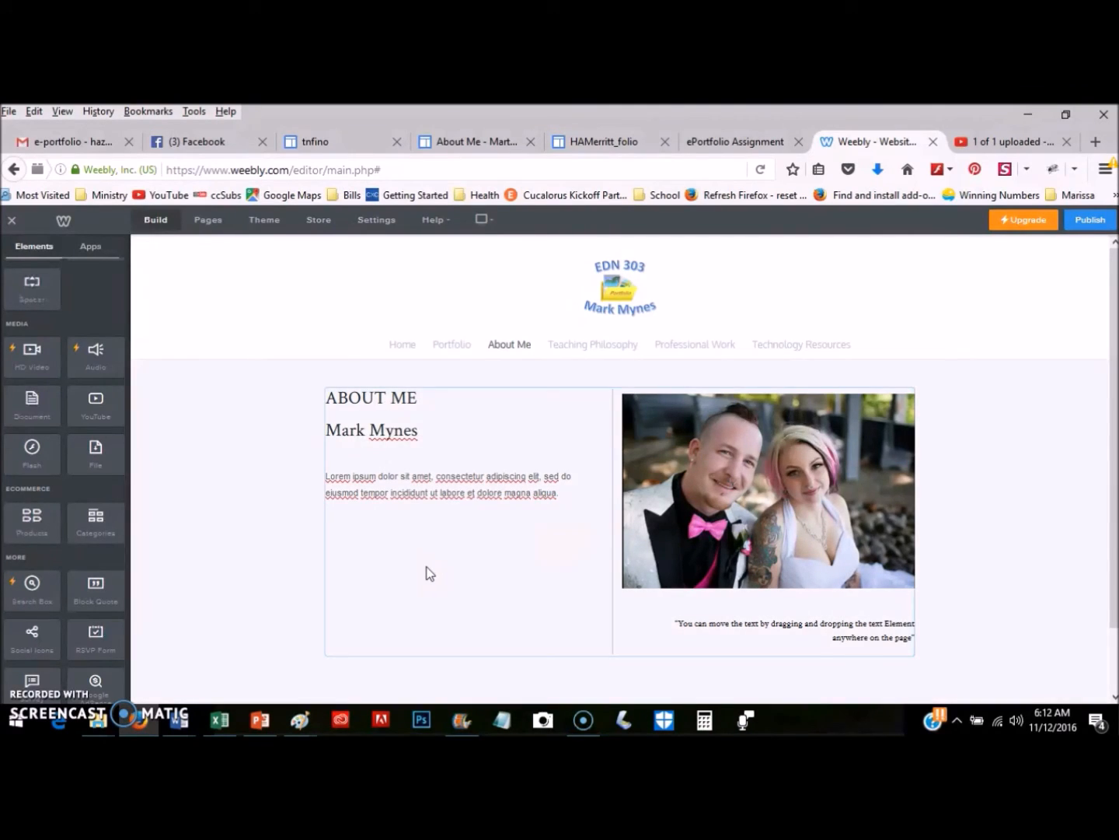